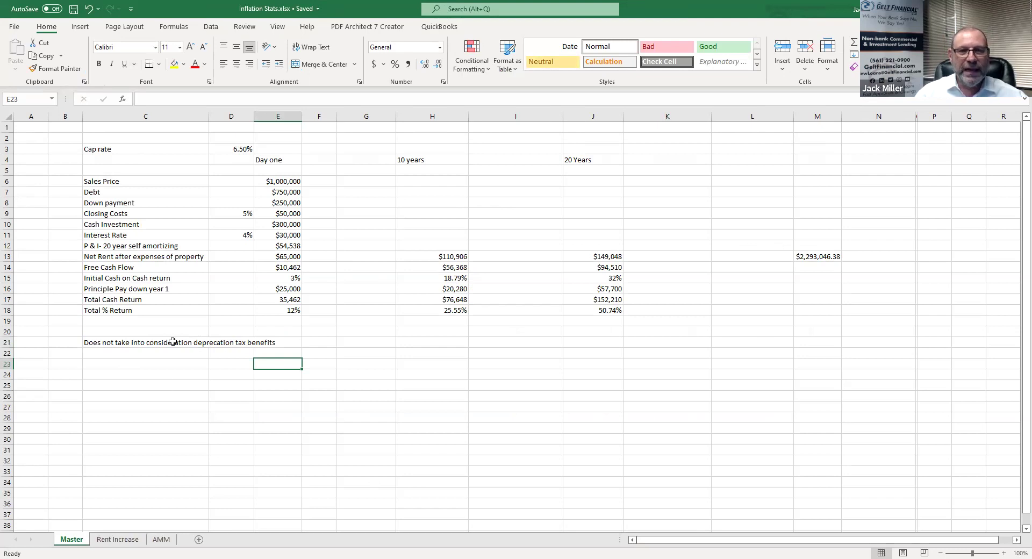
- Collapse columns H through M on the Master sheet to hide the 10-year and 20-year figures
drag(840, 116, 396, 129)
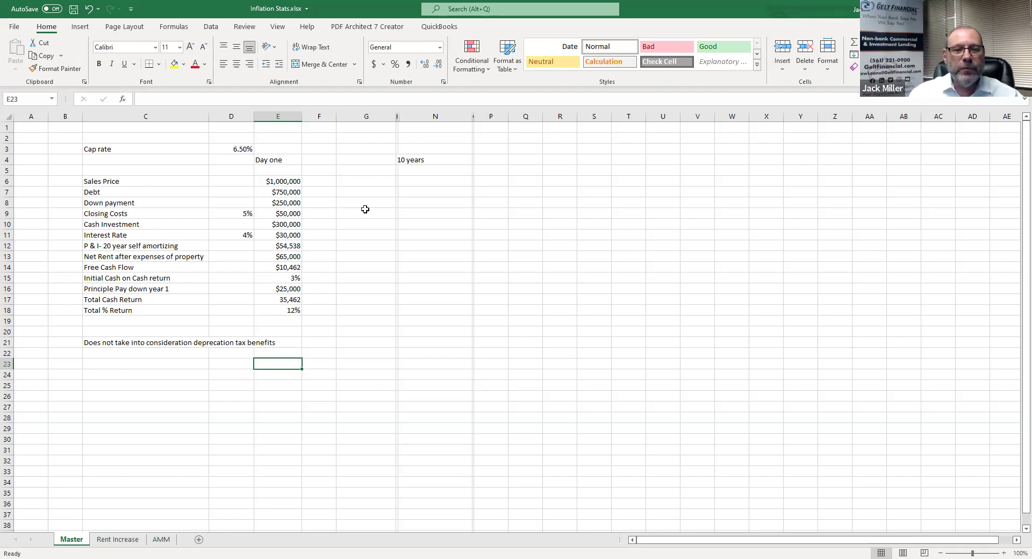
- Examine the cap rate and the day-one sales price, debt, down payment and closing costs
click(241, 150)
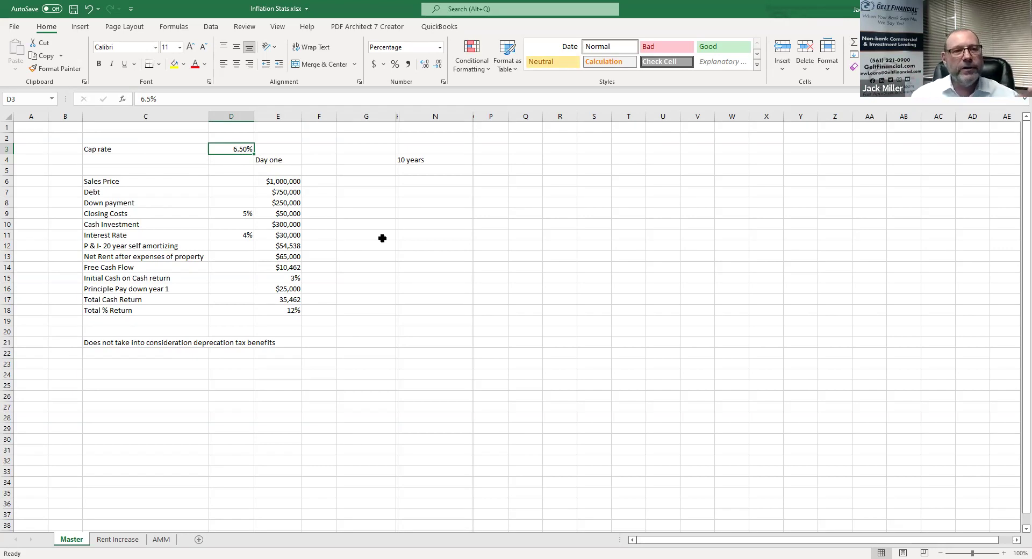
click(295, 181)
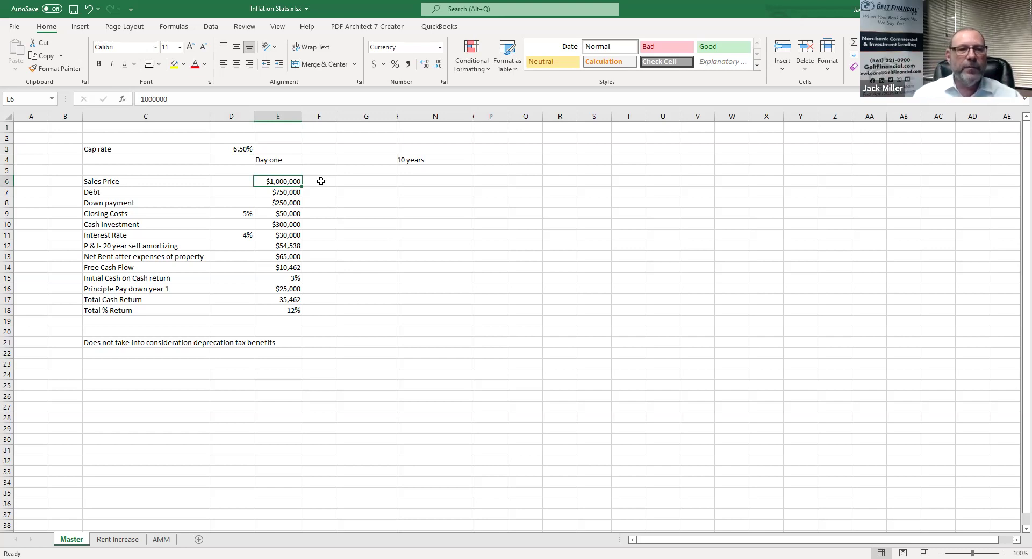
click(295, 189)
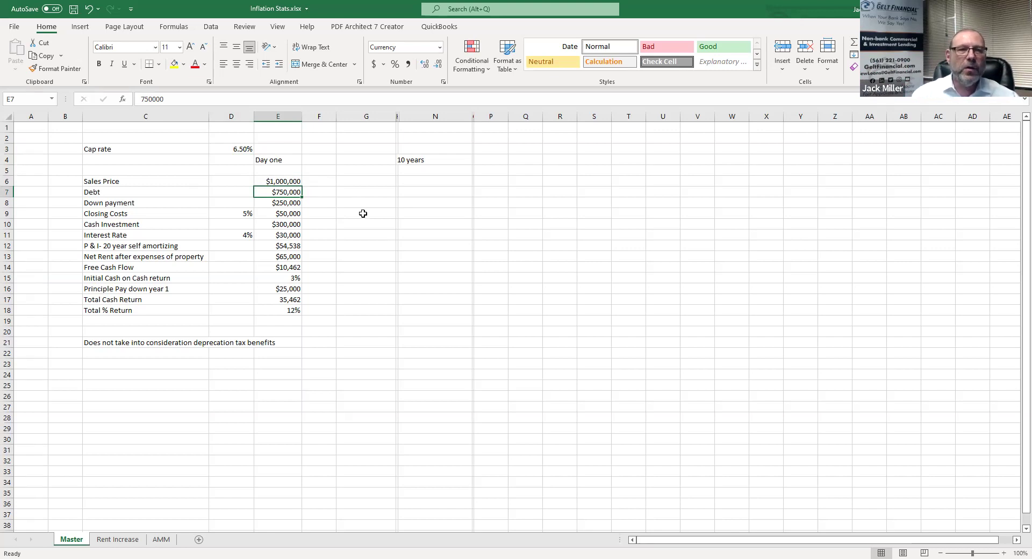
key(Down)
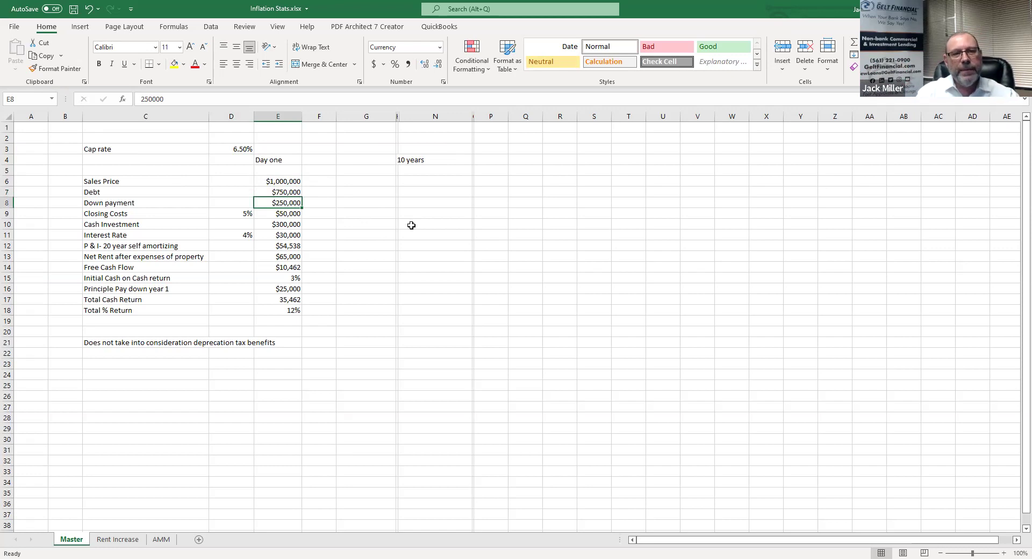
key(Down)
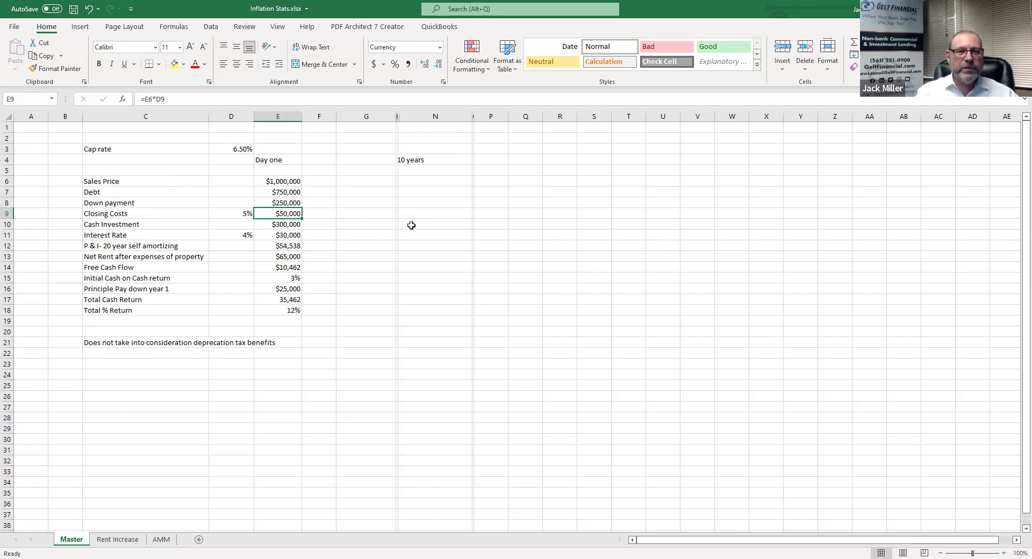
- Inspect the formula behind the day-one Cash Investment in cell E10
key(Down)
key(F2)
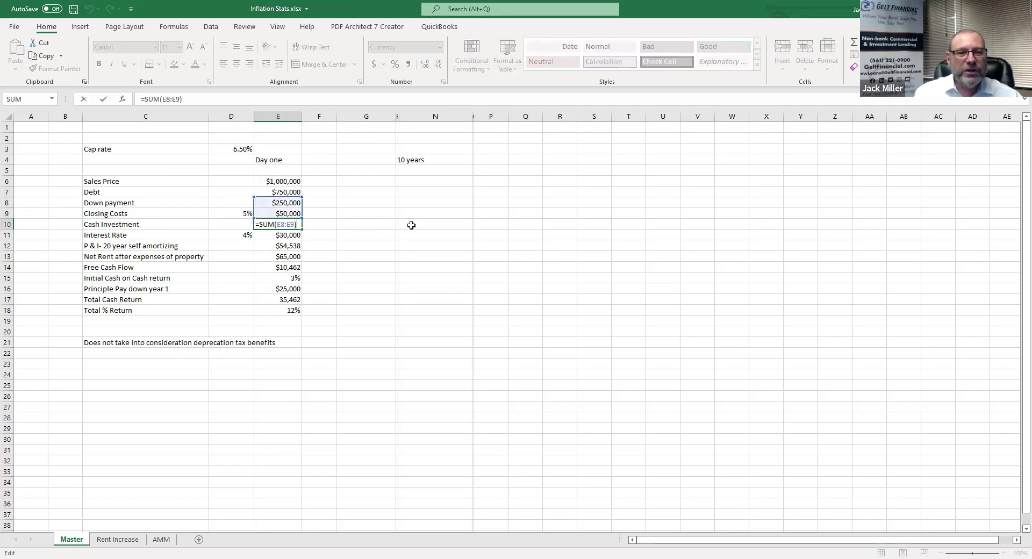
key(Escape)
key(F2)
key(Return)
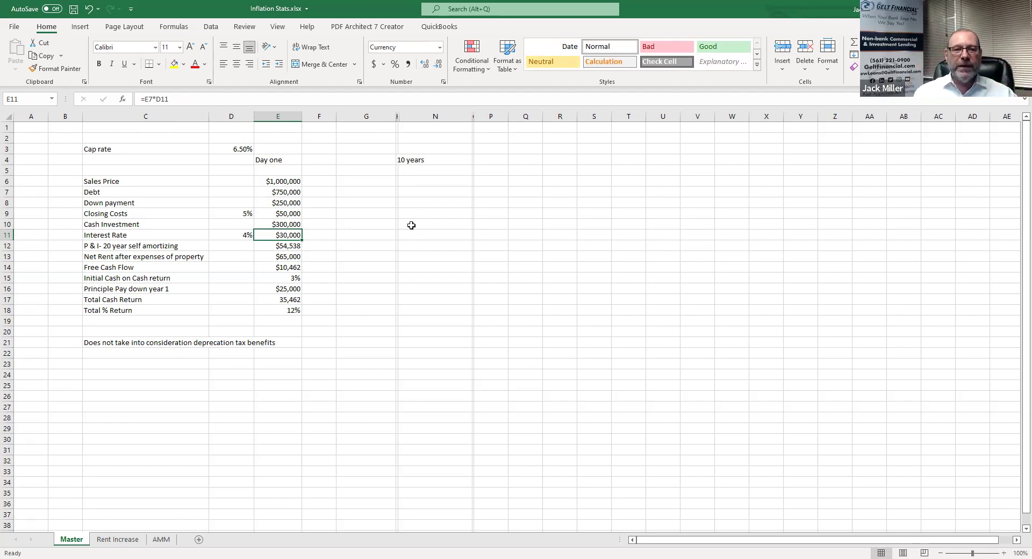
key(Up)
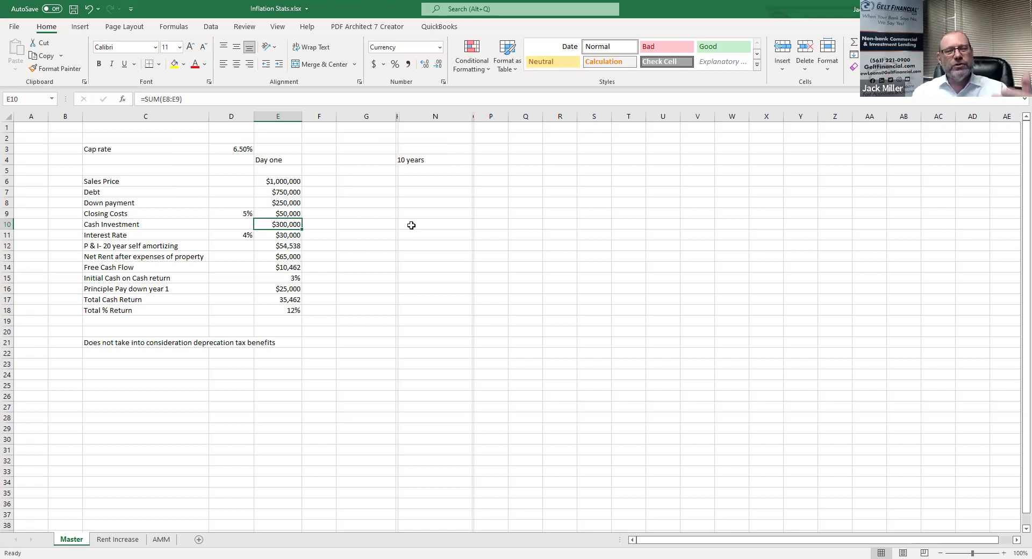
- Inspect the day-one interest formula in cell E11 and the interest rate it uses
key(Down)
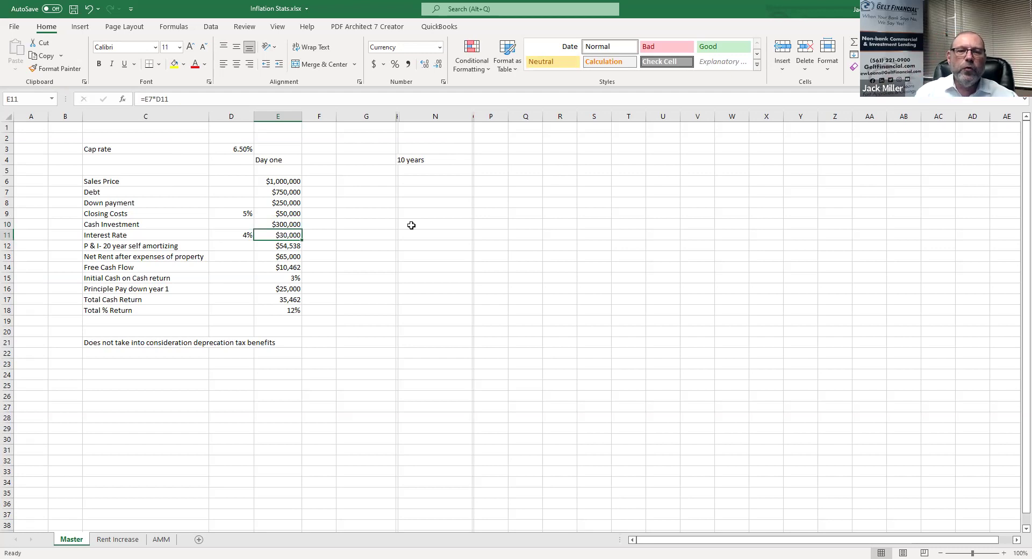
key(Left)
key(Right)
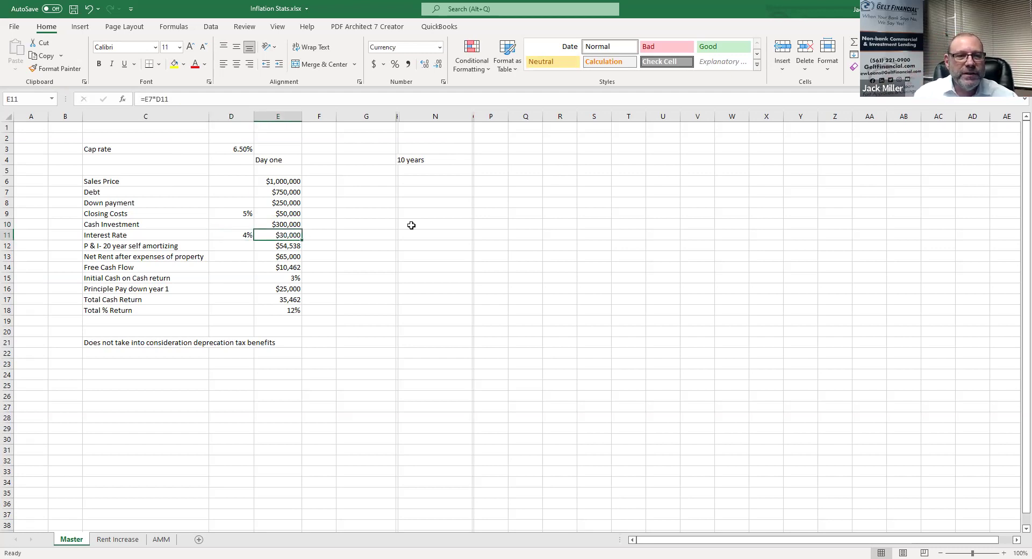
key(F2)
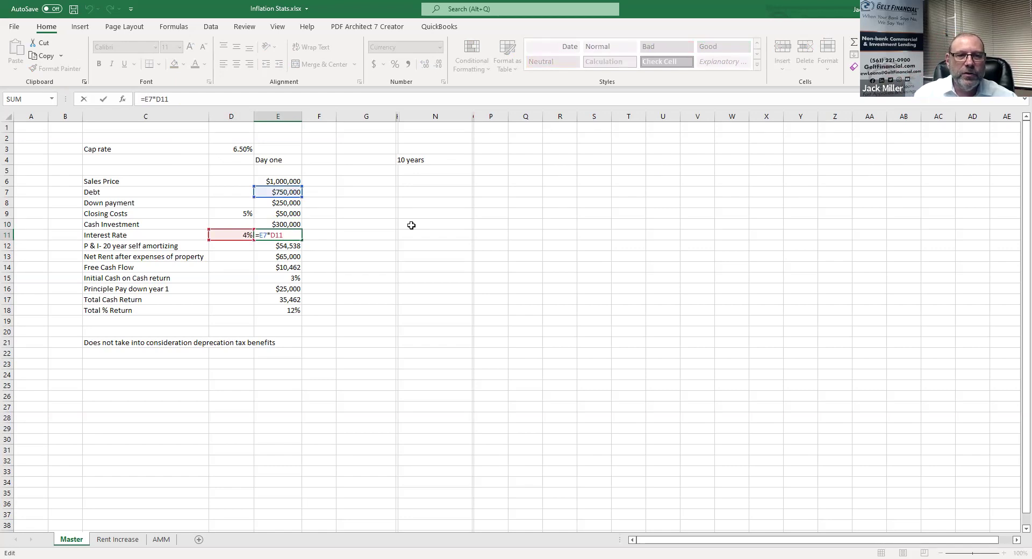
key(Return)
key(Up)
key(F1)
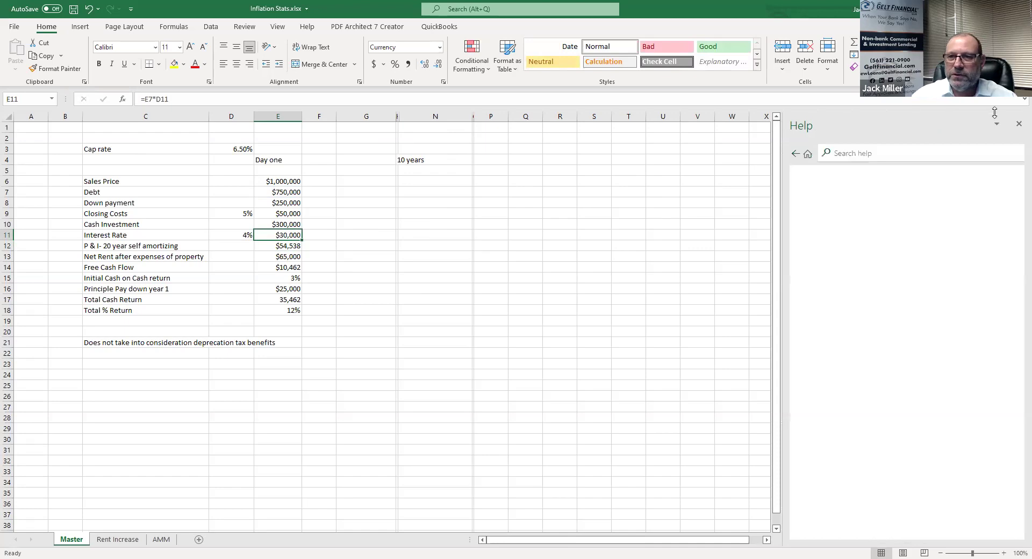
key(F1)
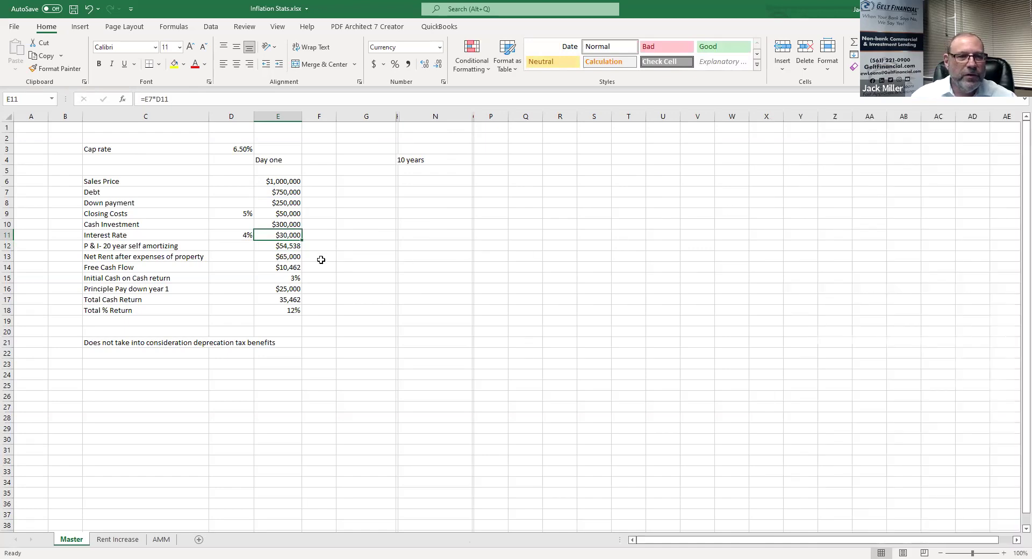
key(F2)
key(Return)
key(Up)
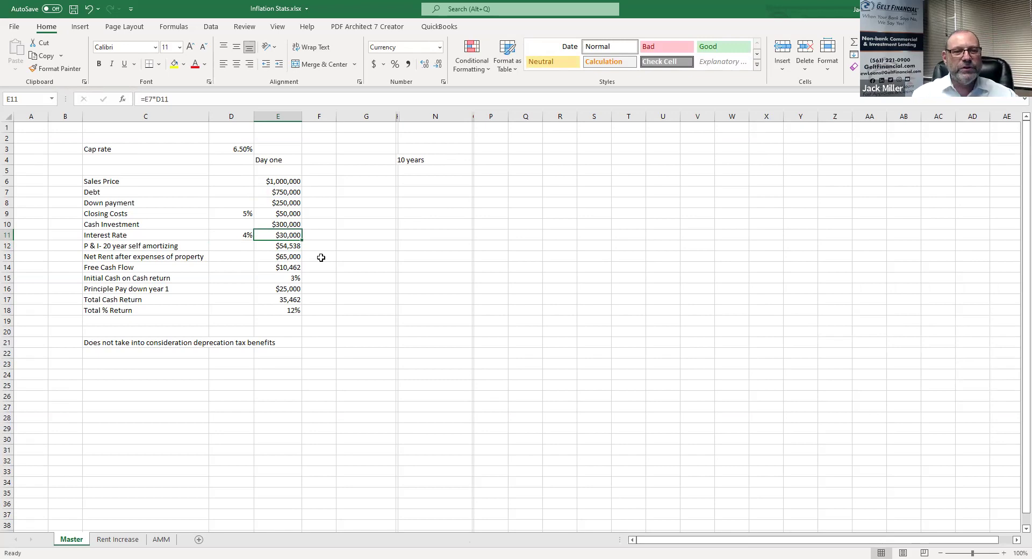
- Confirm =4544.85*12 as the formula for the 20-year self-amortizing P & I in cell E12
key(Down)
text(=4544.85*12)
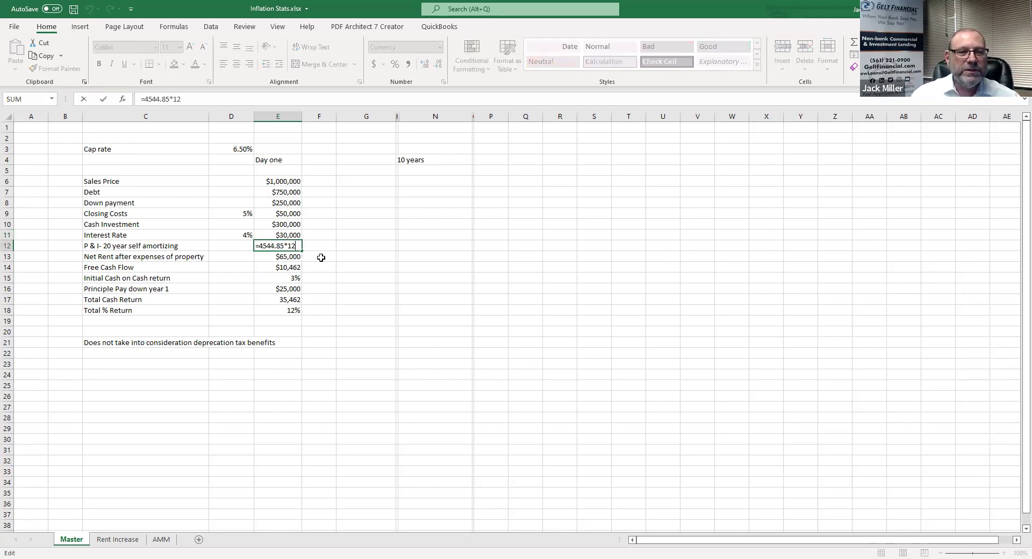
key(Return)
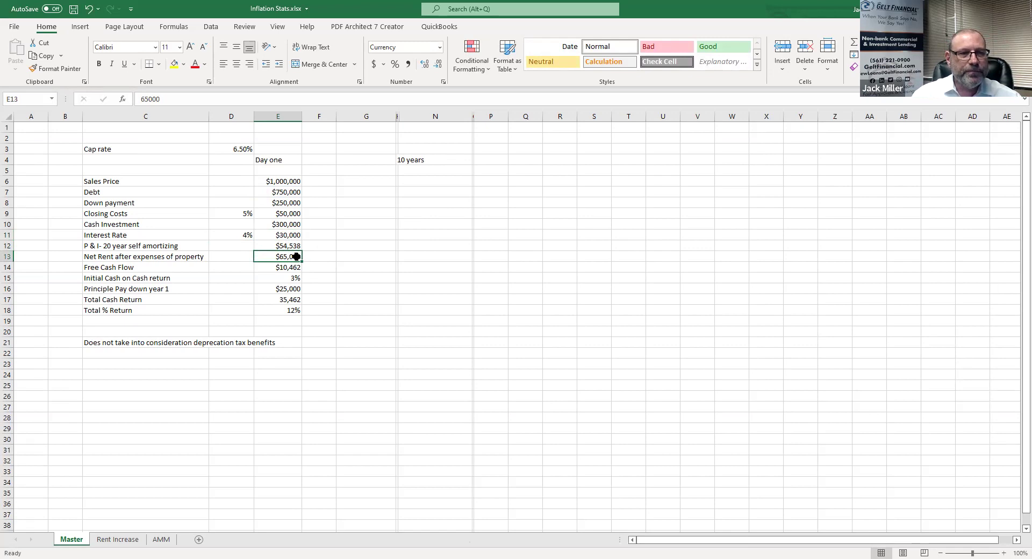
- Examine the day-one net rent after expenses and how Free Cash Flow in E14 is calculated from net rent and P & I
key(Down)
key(Up)
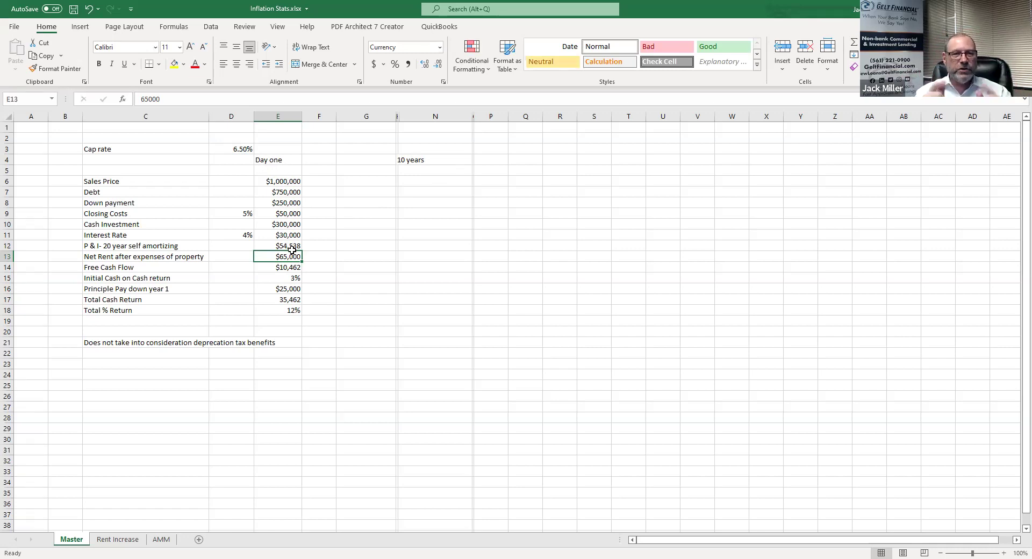
key(Down)
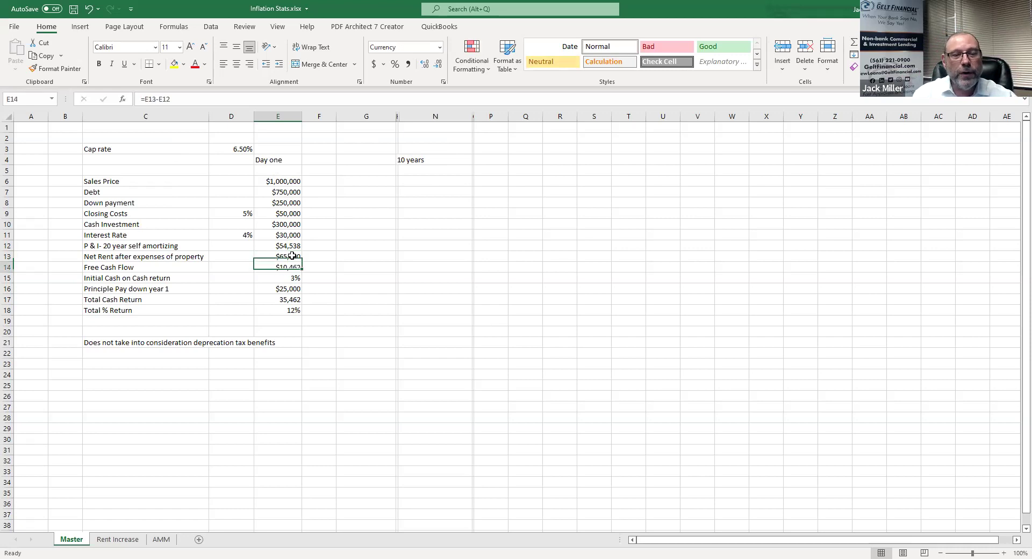
click(293, 257)
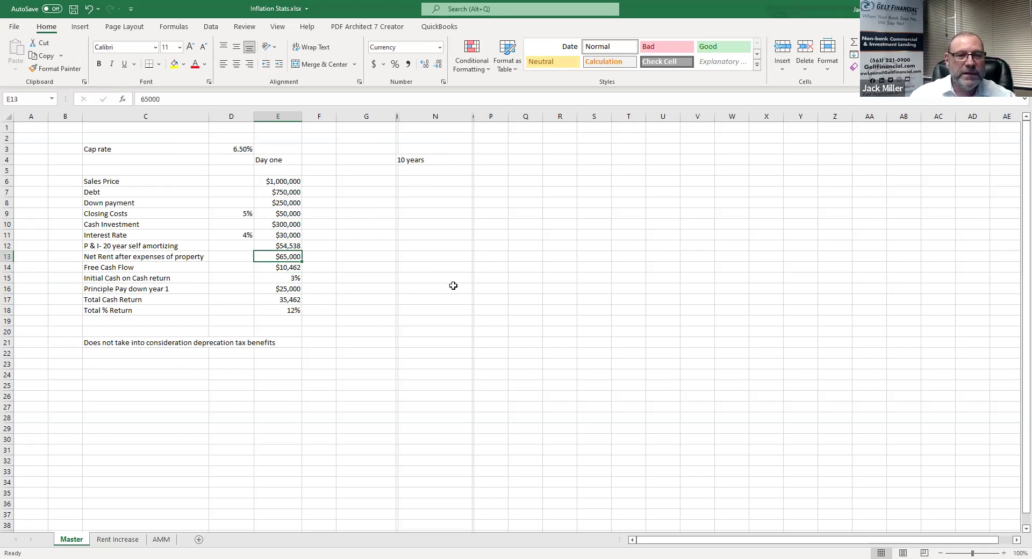
click(293, 247)
click(302, 268)
key(F2)
click(456, 285)
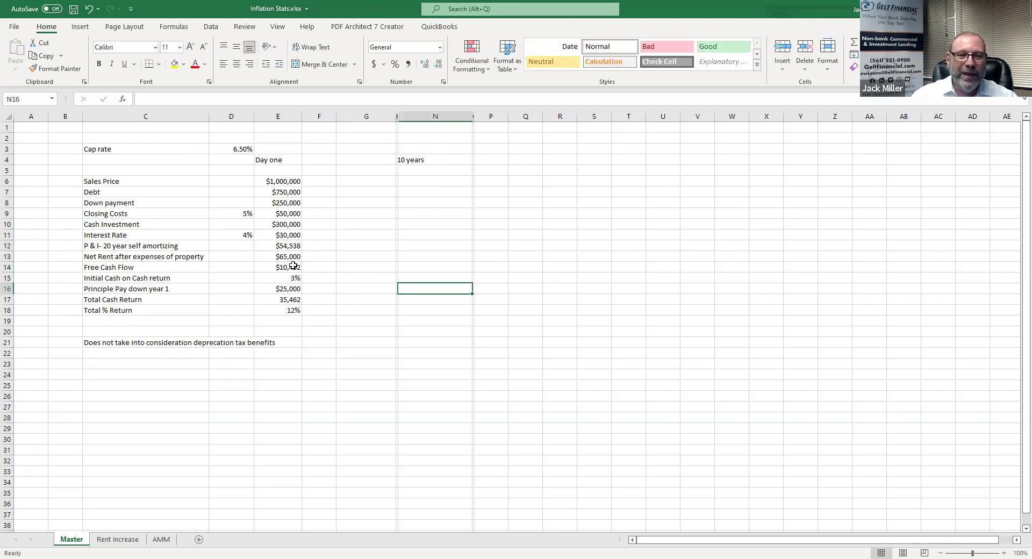
click(292, 267)
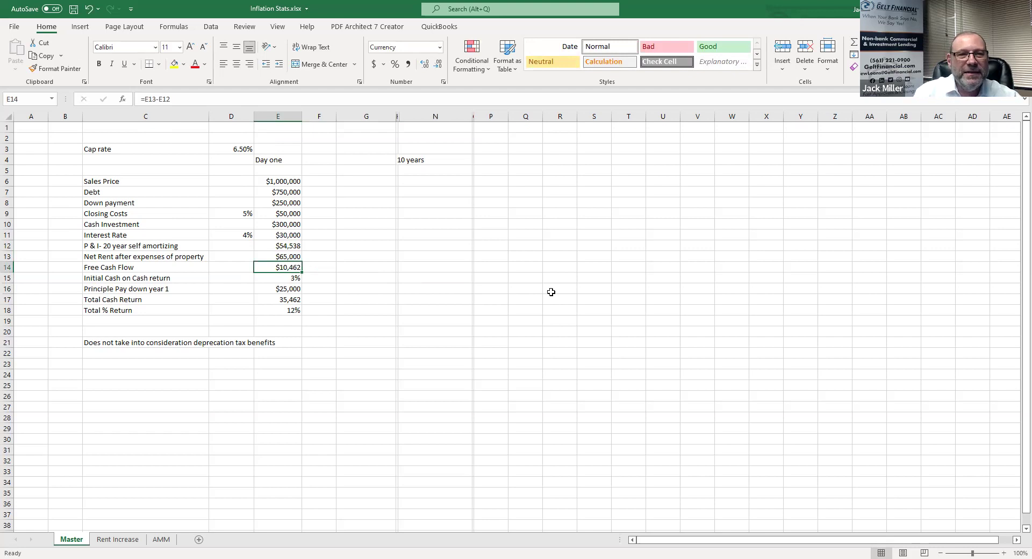
- Inspect the Initial Cash on Cash return formula in cell E15
key(Down)
key(F2)
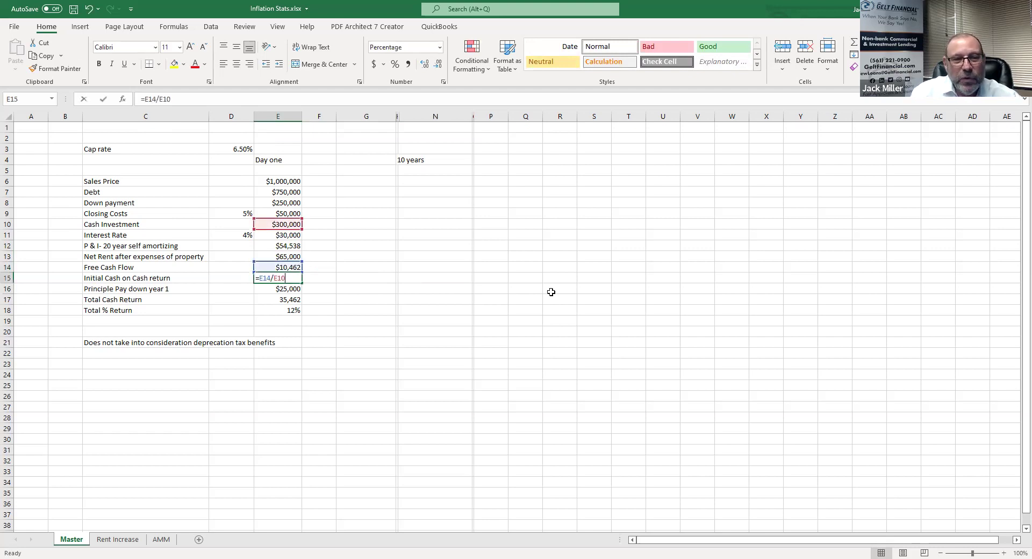
key(Return)
key(Up)
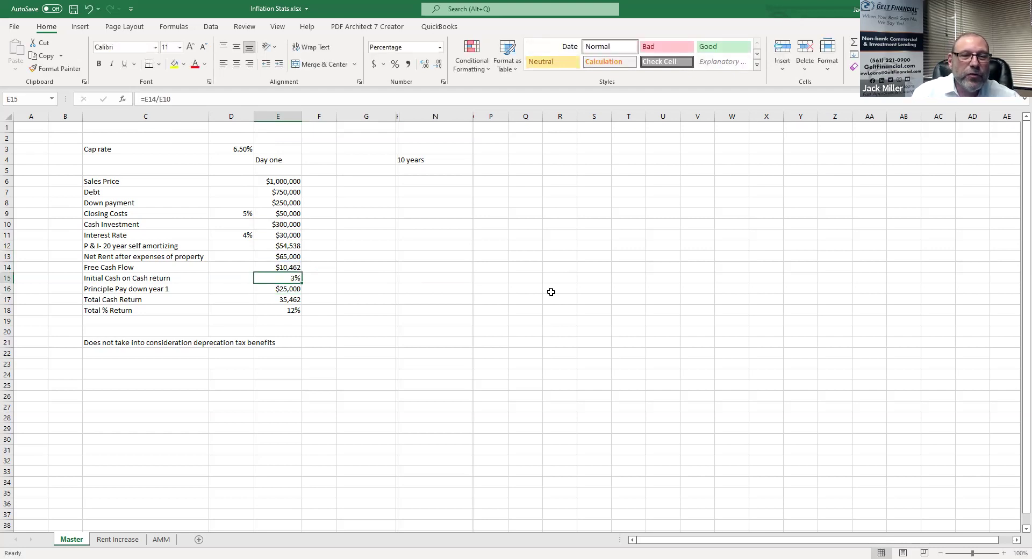
key(F2)
key(Return)
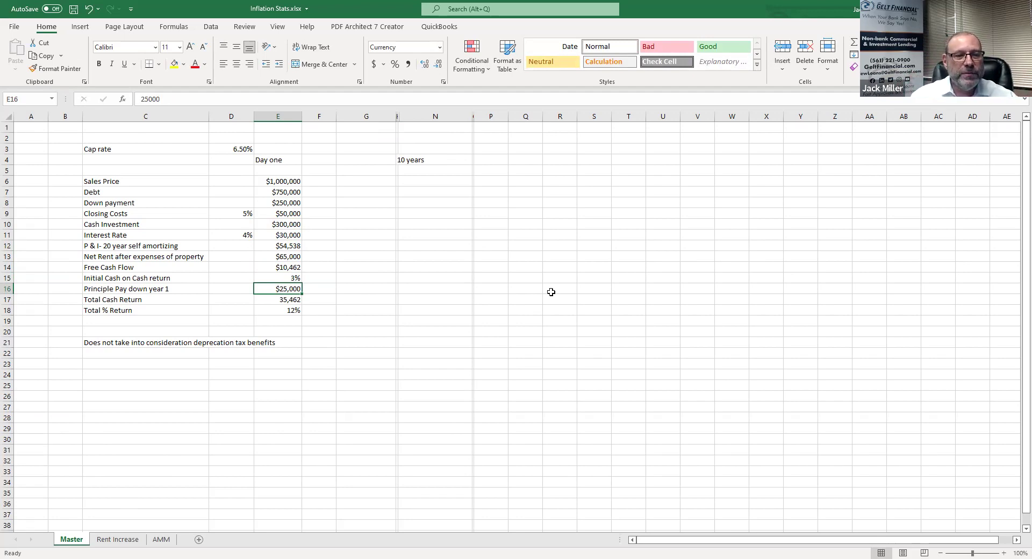
- On the AMM sheet, select the first 12 monthly principal payments (F13:F24) to check the year-one principal pay down
click(322, 310)
click(286, 291)
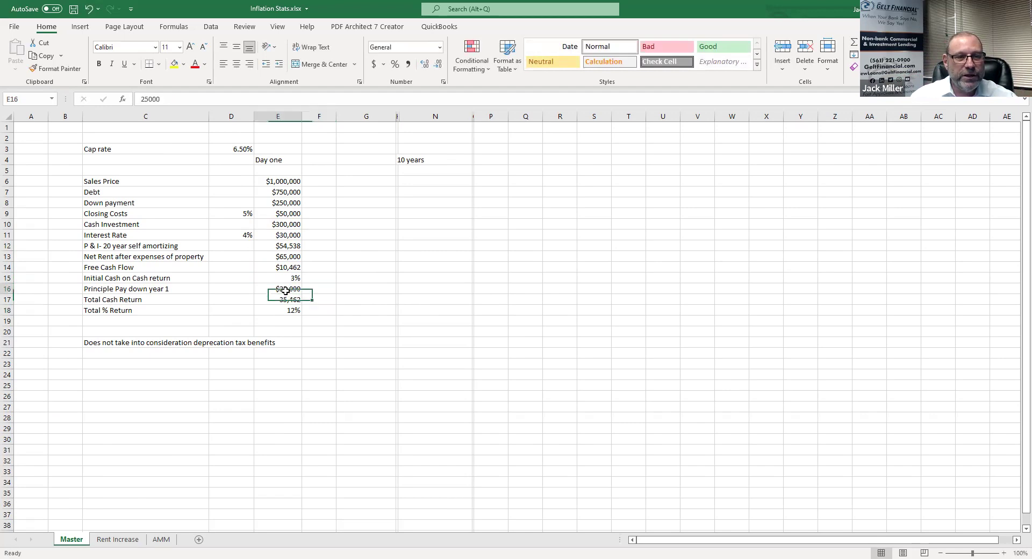
click(171, 541)
click(591, 269)
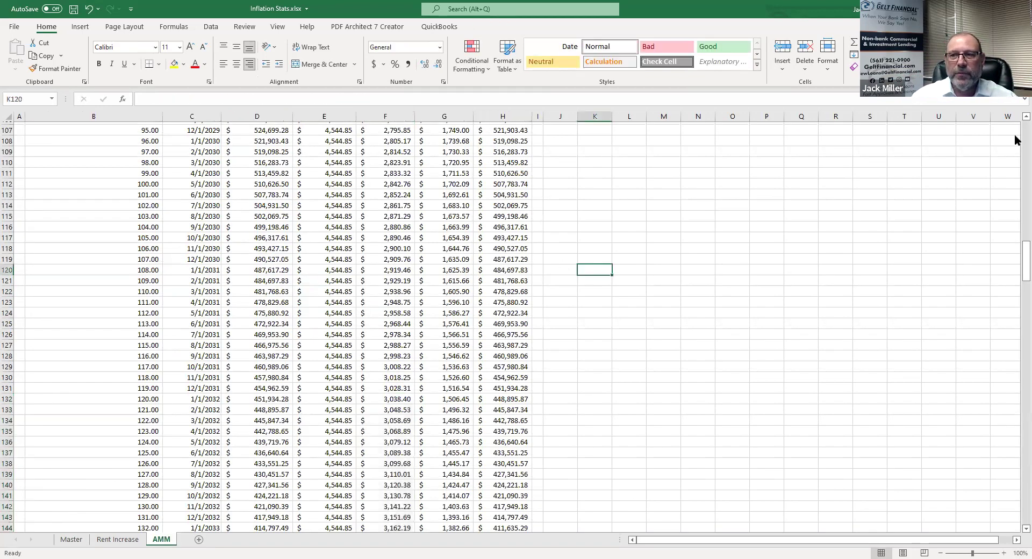
scroll(1014, 136, up, 20)
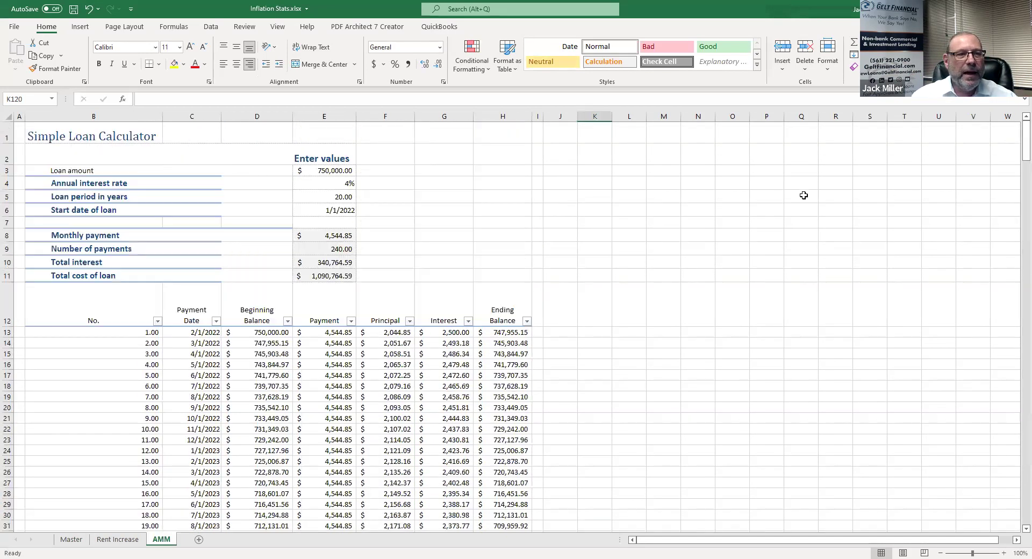
click(804, 195)
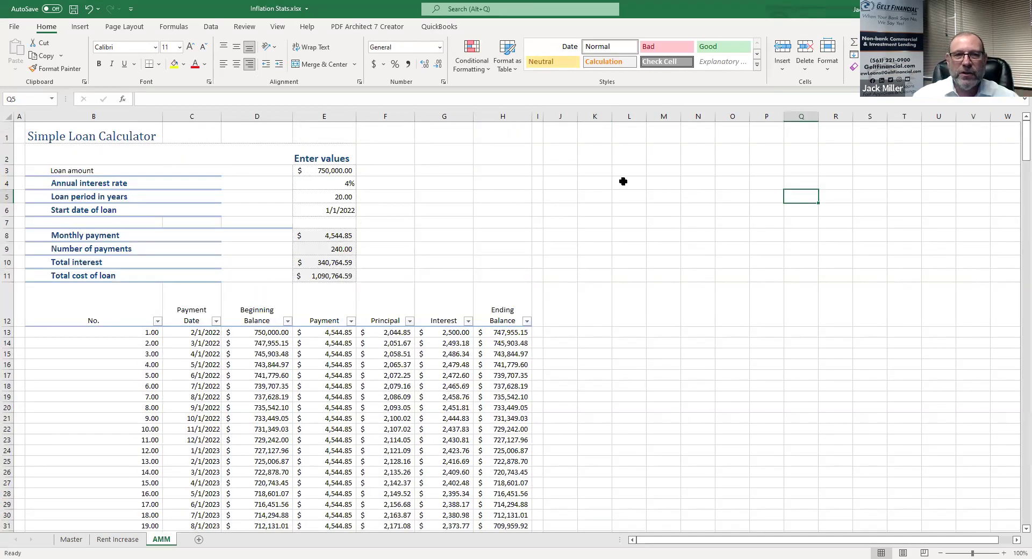
click(382, 331)
drag(382, 332, 380, 451)
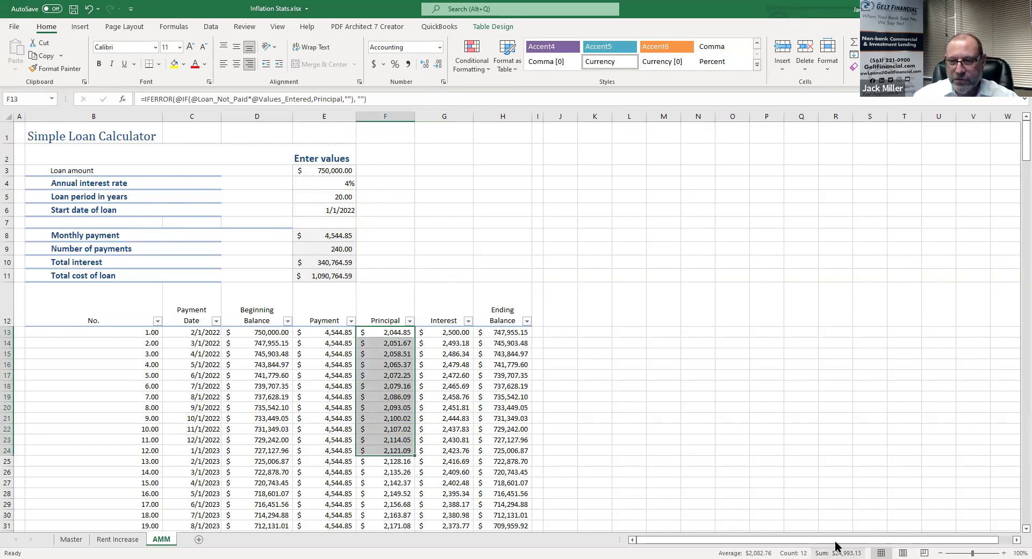
- Return to the Master sheet and examine the Total Cash Return formula in E17 with its free cash flow and principal pay-down inputs
click(65, 540)
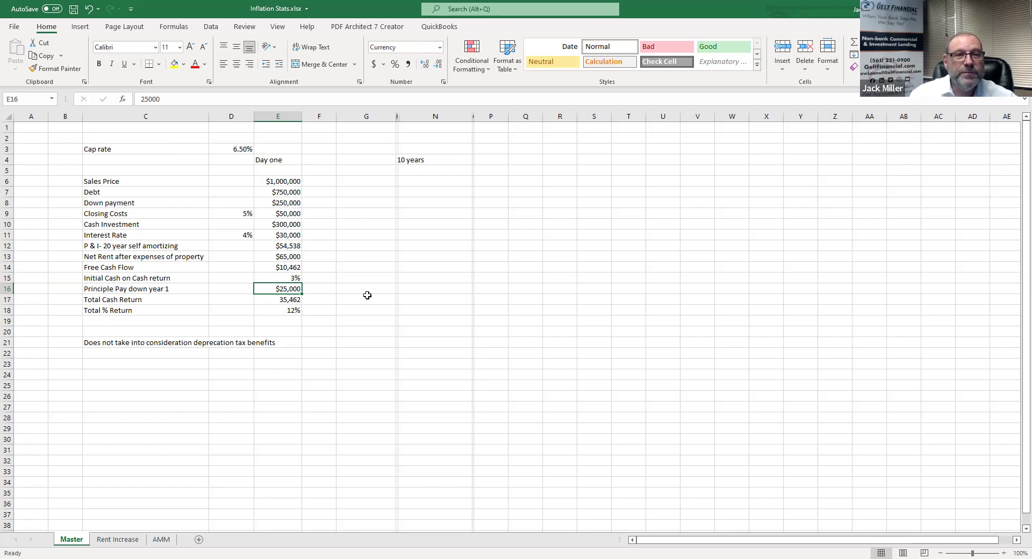
click(296, 299)
key(F2)
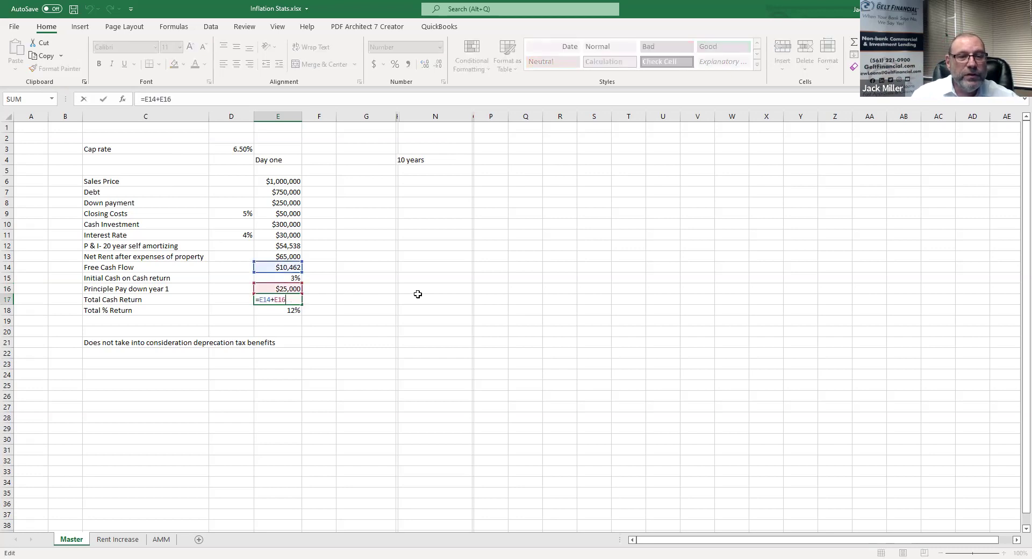
click(418, 295)
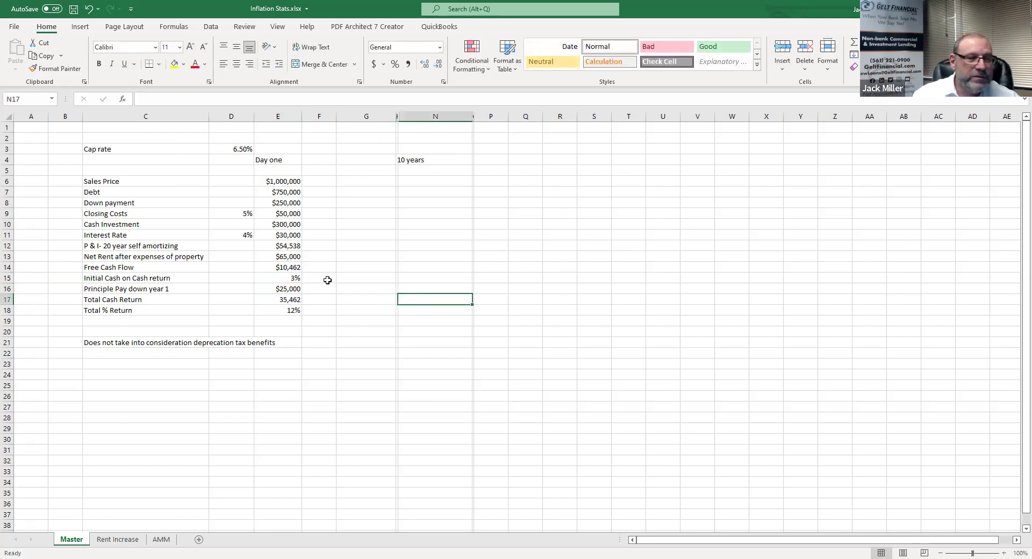
click(293, 267)
click(294, 289)
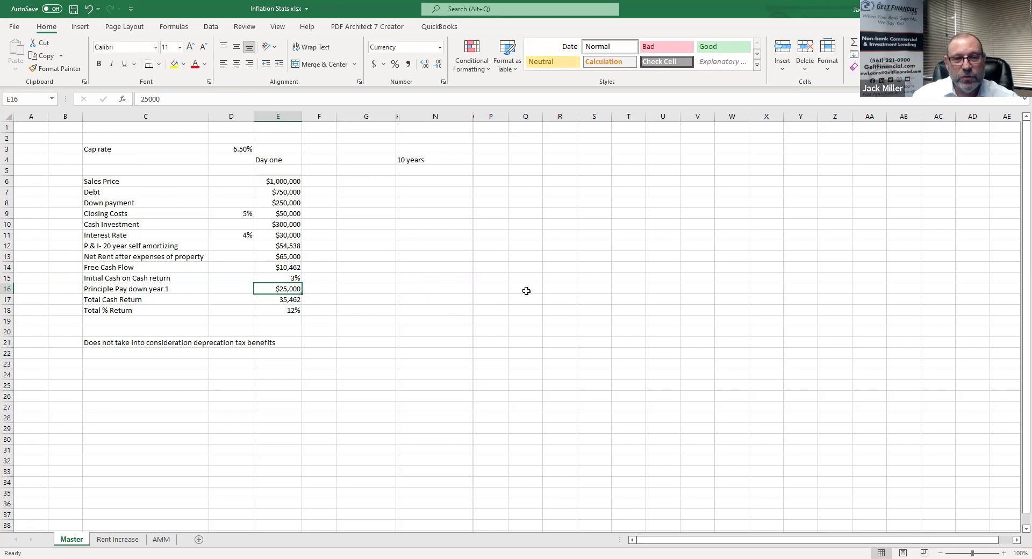
click(526, 291)
click(295, 299)
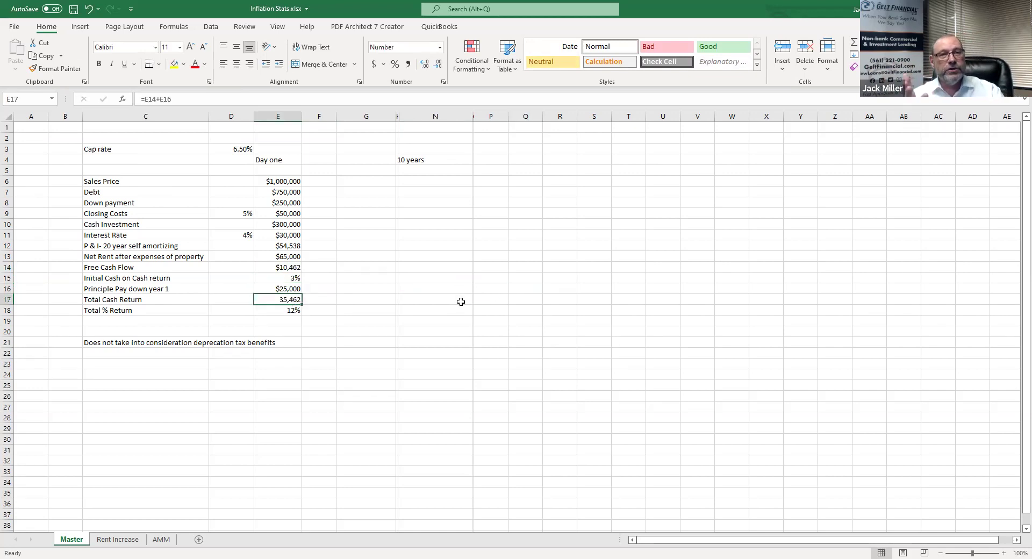
- Inspect the Total % Return formula in E18 and compare it with the Initial Cash on Cash return in E15
click(291, 309)
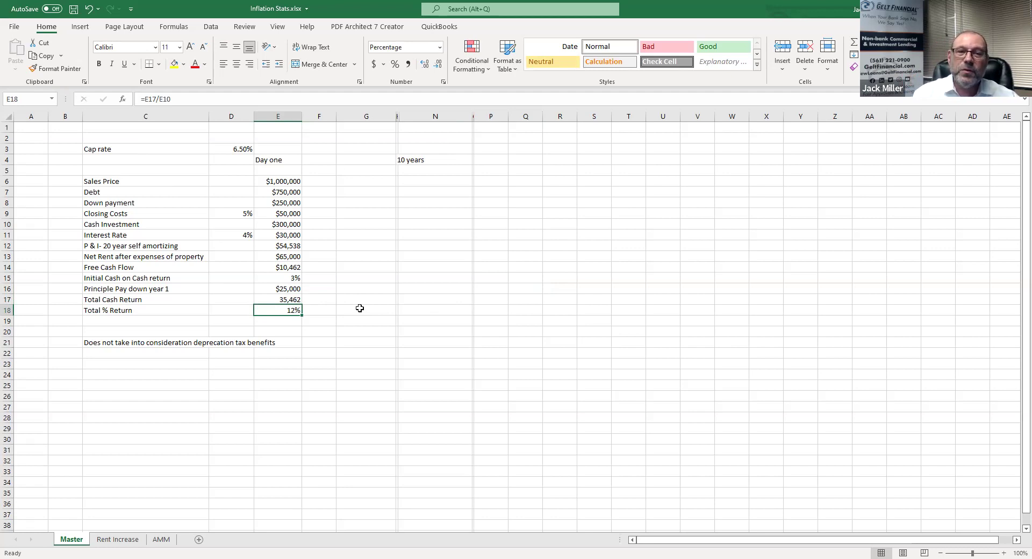
click(311, 278)
click(296, 277)
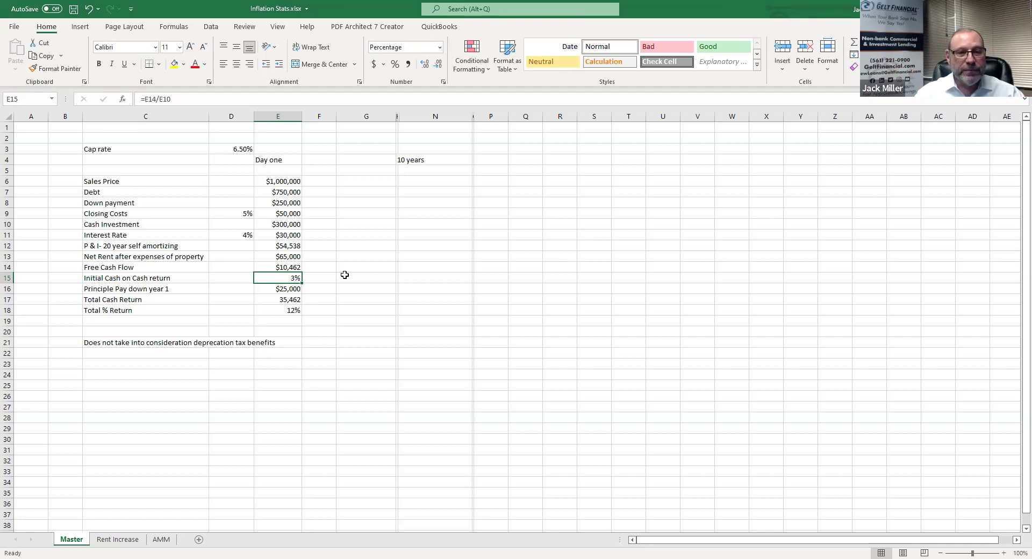
- Glance at the Rent Increase sheet, then check the Net Rent after expenses in E13 on the Master sheet
click(119, 540)
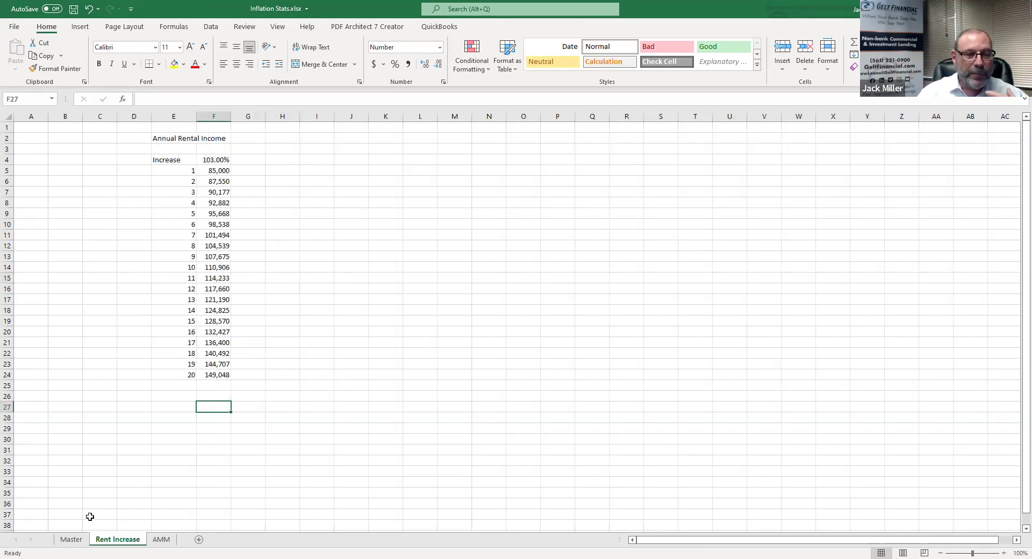
click(73, 540)
key(Up)
key(Up)
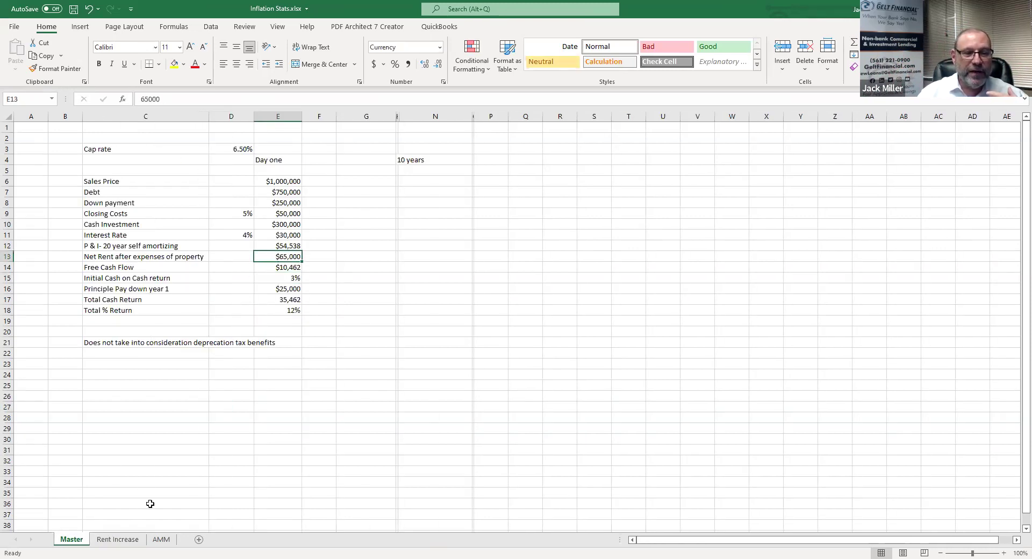
- On the Rent Increase sheet, examine the year 1 rental income in F5 and the annual increase rate in F4
click(118, 541)
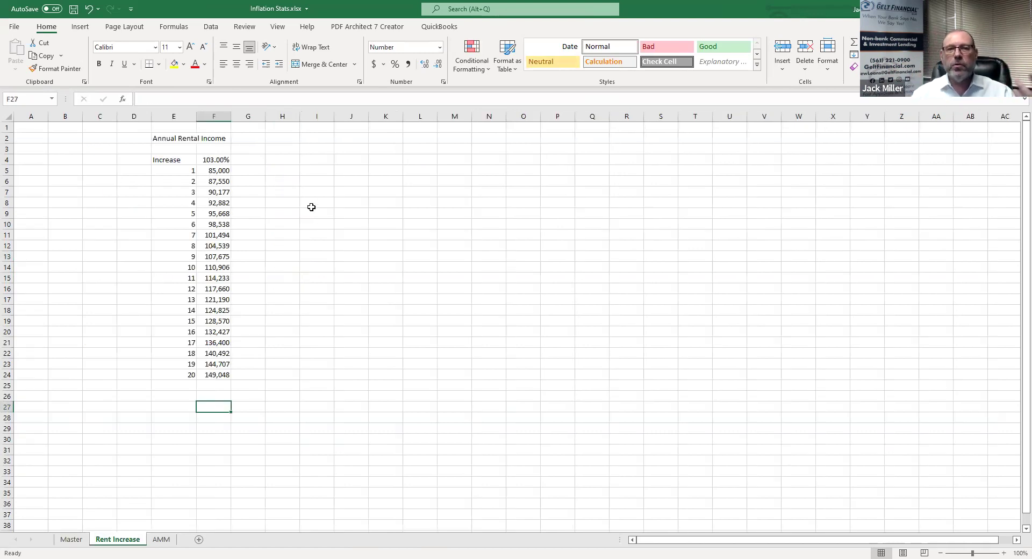
click(222, 169)
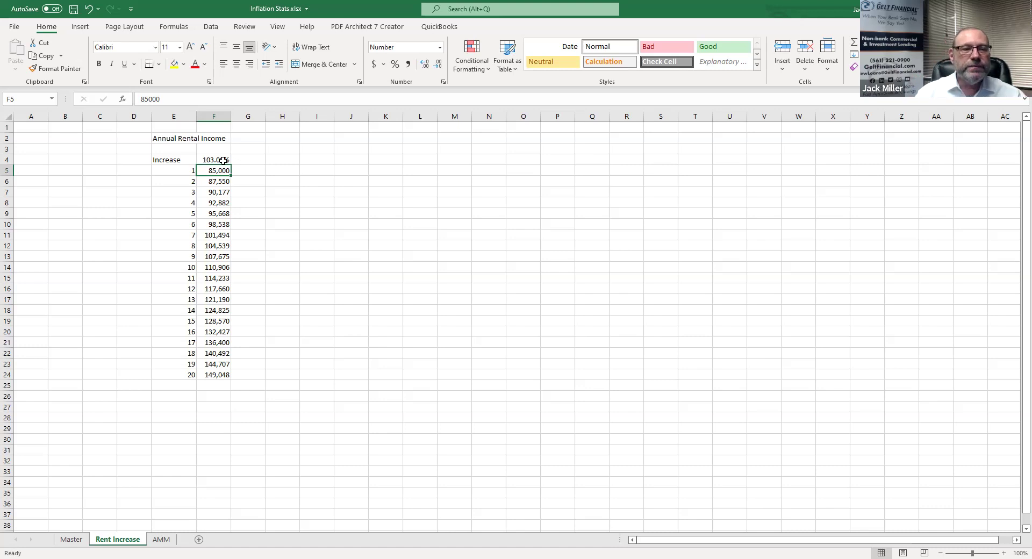
click(222, 160)
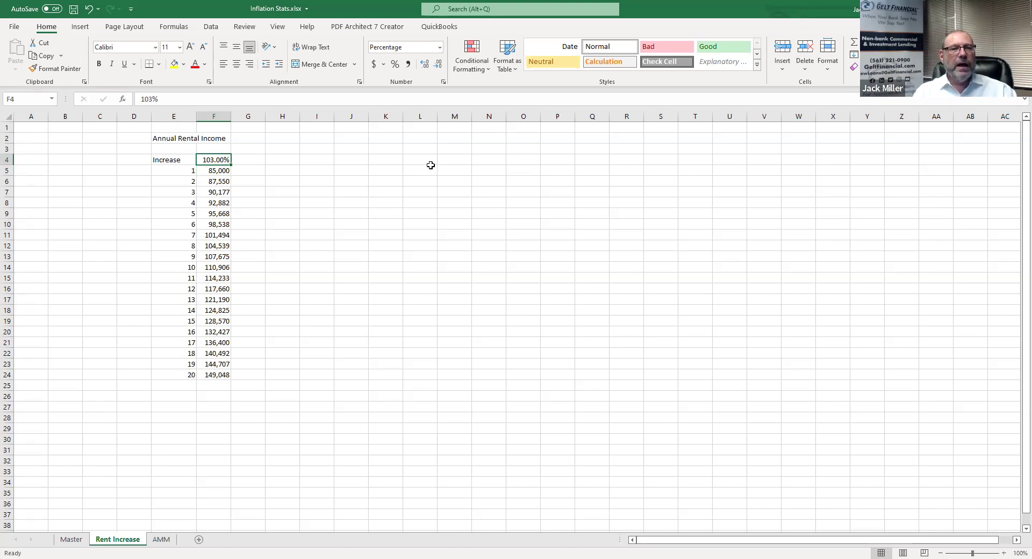
- Step through the annual rental income formulas from year 1 to year 10 (F5:F14)
key(Down)
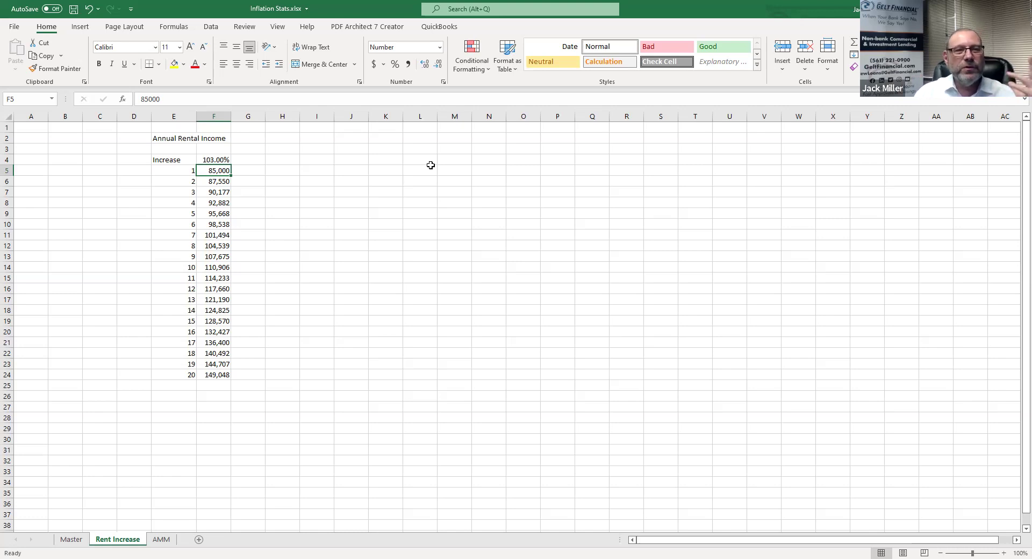
key(Down)
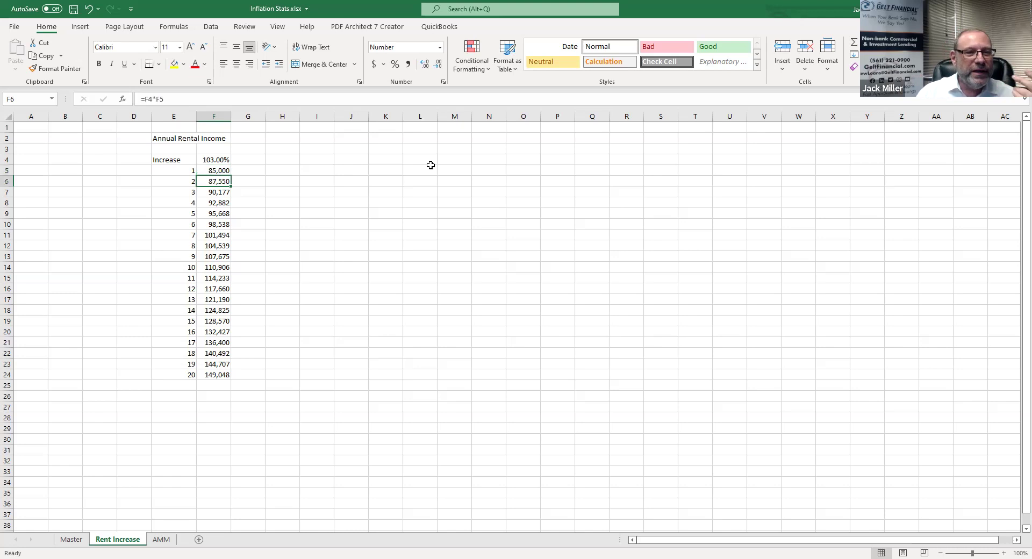
key(Down)
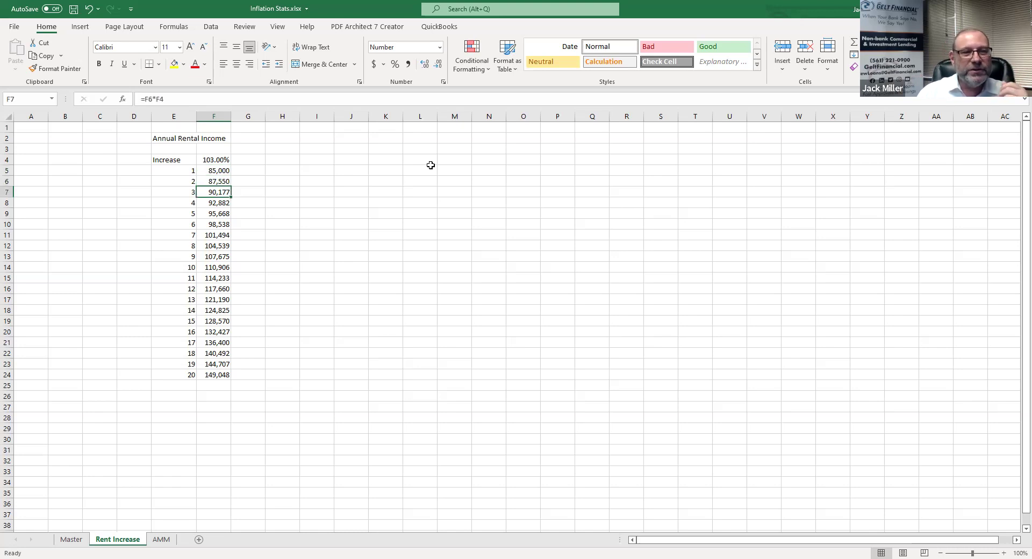
key(Down)
key(Down)
key(Down)
key(Down)
key(Down)
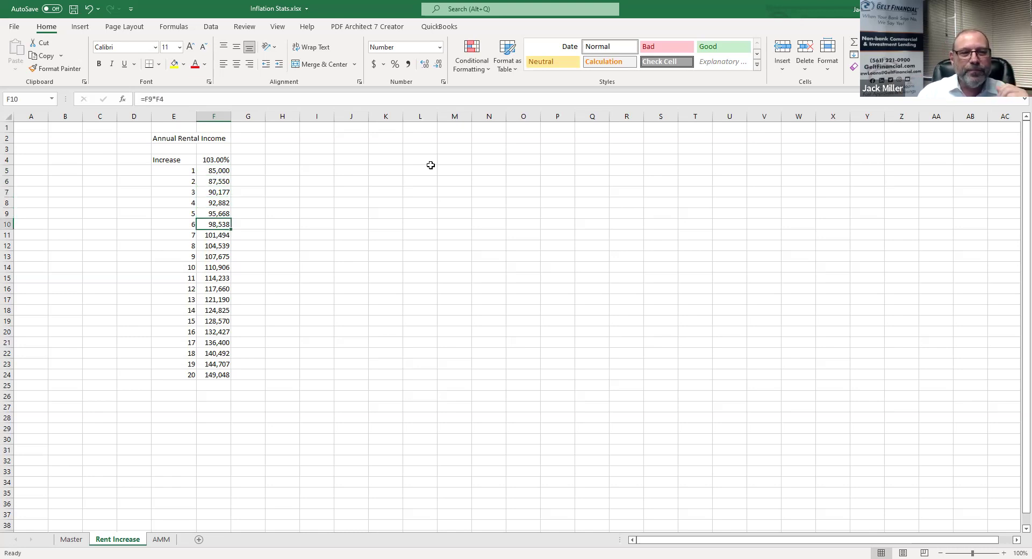
key(Down)
key(Down)
key(Up)
key(Up)
key(Up)
key(Up)
key(Up)
key(Up)
key(Up)
key(Up)
key(Up)
key(Up)
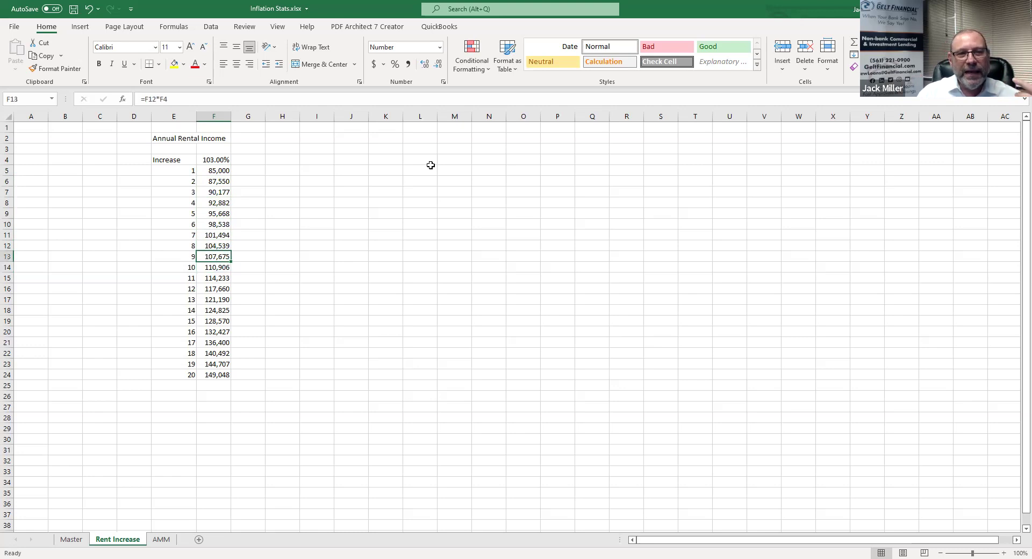
key(Down)
key(Down)
key(Down)
key(Down)
key(Down)
key(Down)
key(Down)
key(Down)
key(Down)
key(Down)
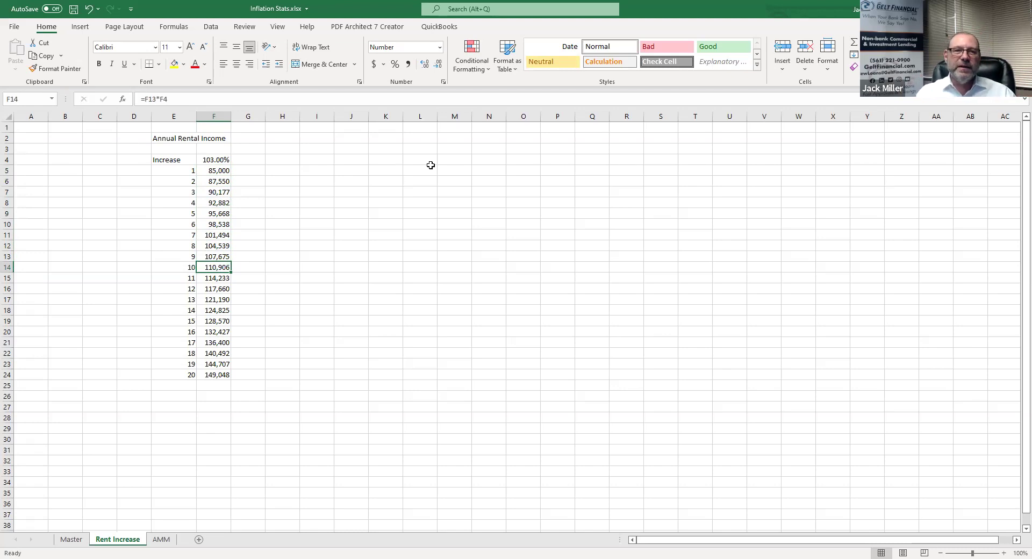
- Continue through the annual rental income formulas from year 11 to year 20 (F15:F24)
key(Down)
key(Down)
key(Down)
key(Down)
key(Down)
key(Down)
key(Down)
key(Down)
key(Down)
key(Down)
key(Down)
key(Up)
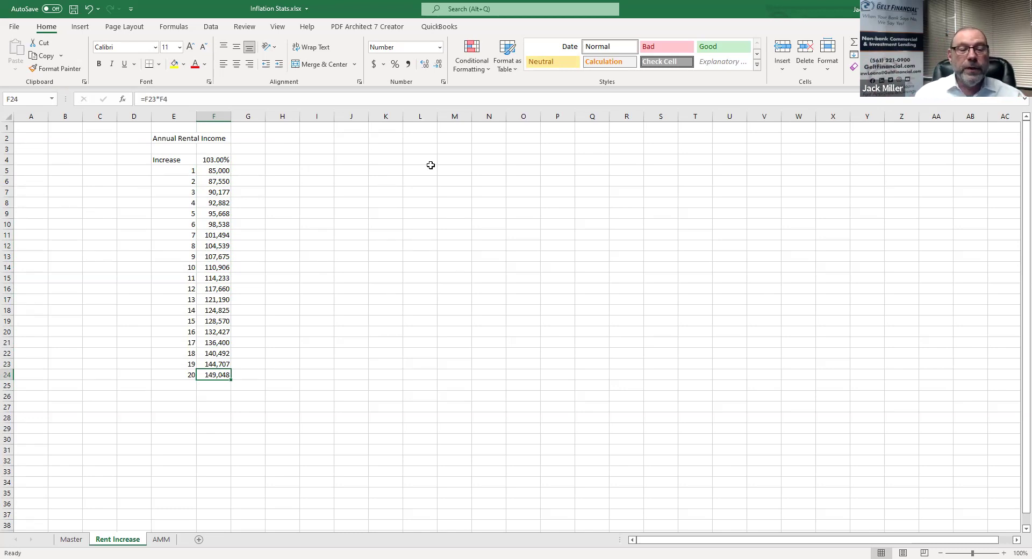
- Go back to the year 1 rent in F5 and compare it with the year 20 rent in F24
key(Up)
key(Up)
key(Up)
key(Up)
key(Up)
key(Up)
key(Up)
key(Up)
key(Up)
key(Up)
key(Up)
key(Up)
key(Up)
key(Up)
key(Up)
key(Up)
key(Up)
key(Up)
key(Up)
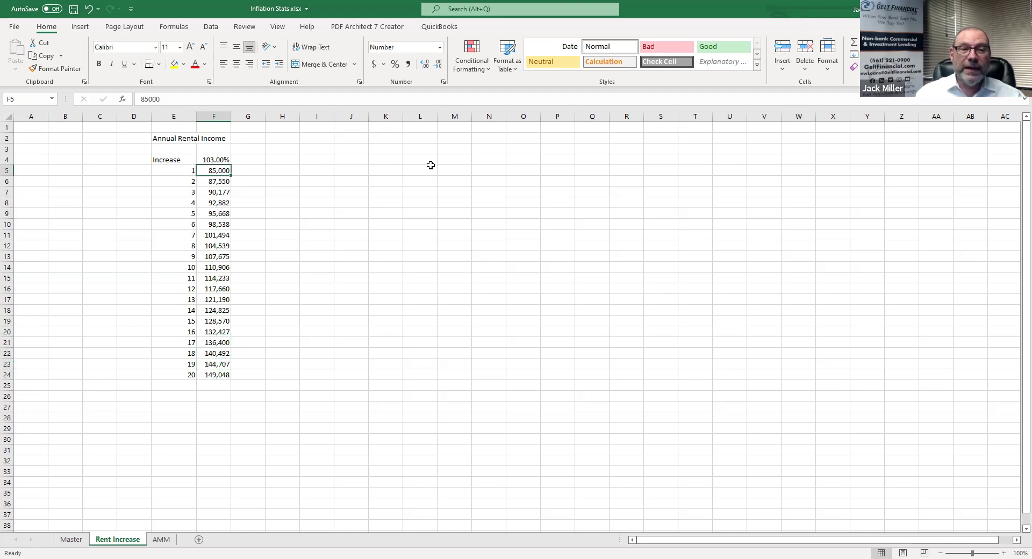
key(Down)
key(Down)
key(Down)
key(Down)
key(Down)
key(Down)
key(Down)
key(Down)
key(Down)
key(Down)
key(Down)
key(Down)
key(Down)
key(Down)
key(Down)
key(Down)
key(Down)
key(Down)
key(Down)
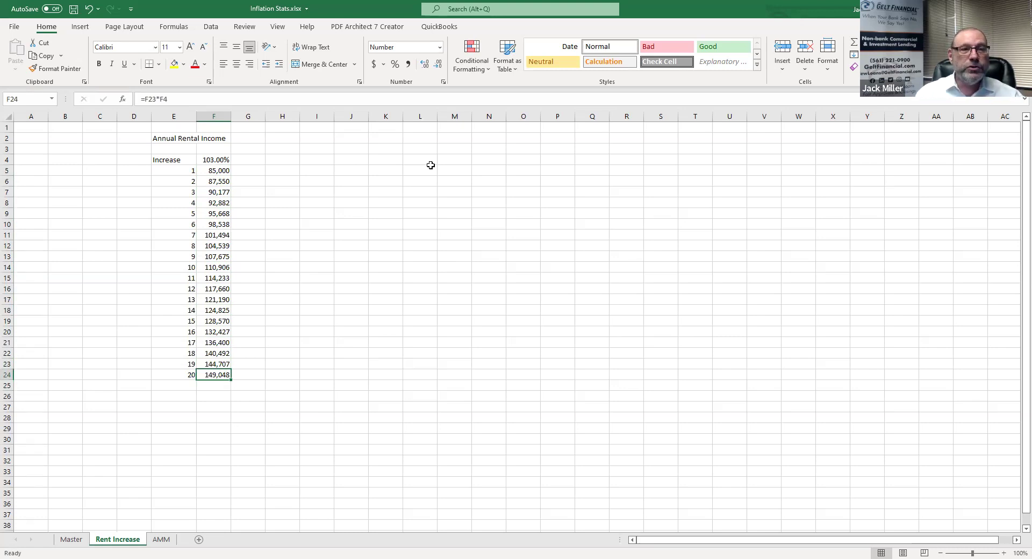
- Set the annual rent increase rate in F4 to 104%
key(Up)
key(Up)
key(Up)
key(Up)
key(Up)
key(Up)
key(Up)
key(Up)
key(Up)
key(Up)
key(Up)
key(Up)
key(Up)
key(Up)
key(Up)
key(Up)
key(Up)
key(Up)
key(Up)
key(Up)
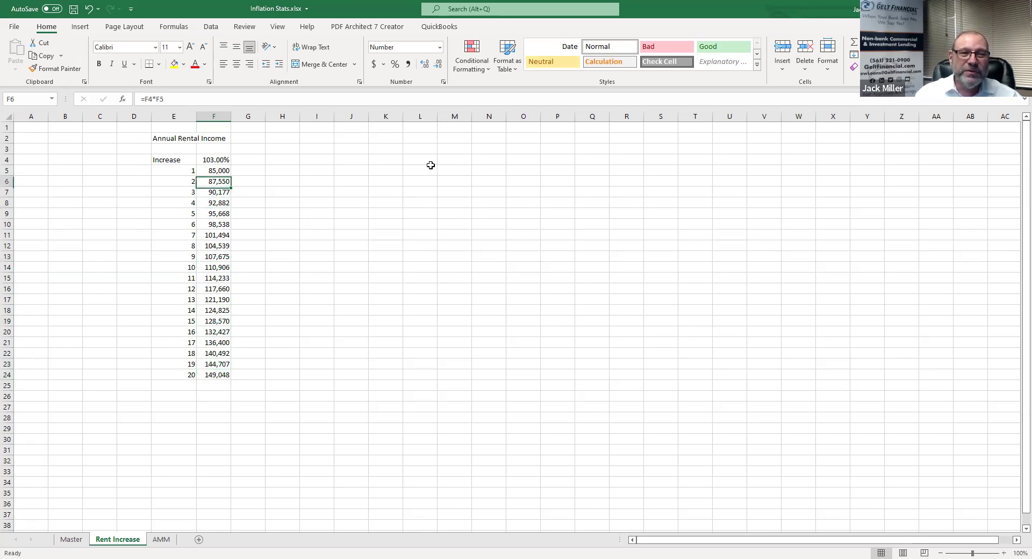
key(F2)
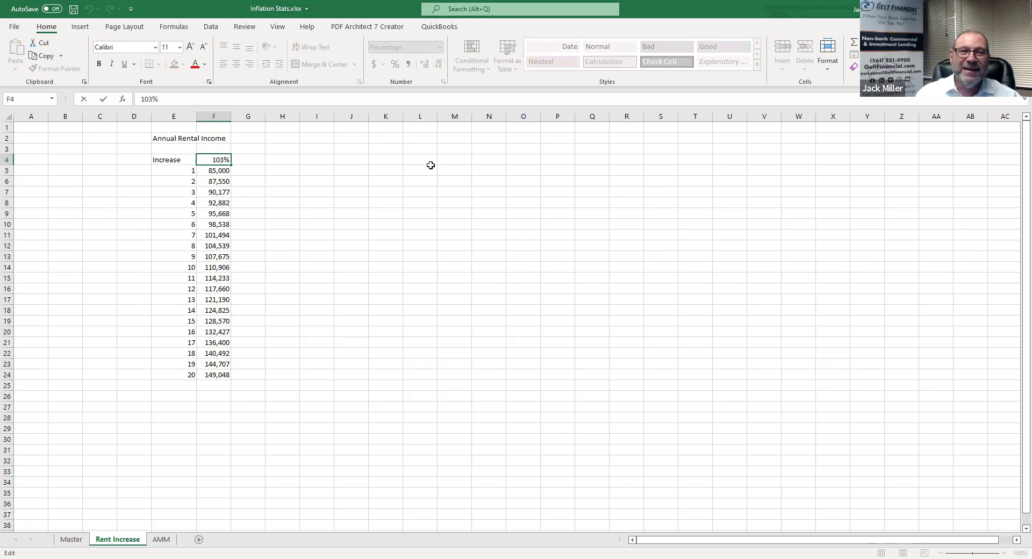
key(Delete)
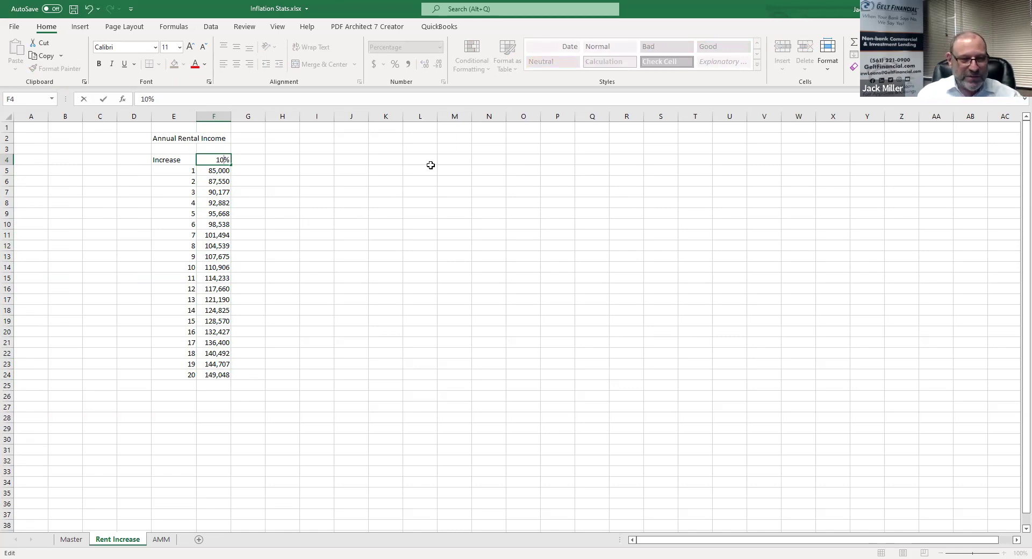
text(4)
key(Return)
- Review the recalculated rental income down to year 20 in F24 and back up to year 1 in F5
key(Down)
key(Down)
key(Down)
key(Down)
key(Down)
key(Down)
key(Down)
key(Down)
key(Down)
key(Down)
key(Down)
key(Down)
key(Down)
key(Down)
key(Down)
key(Down)
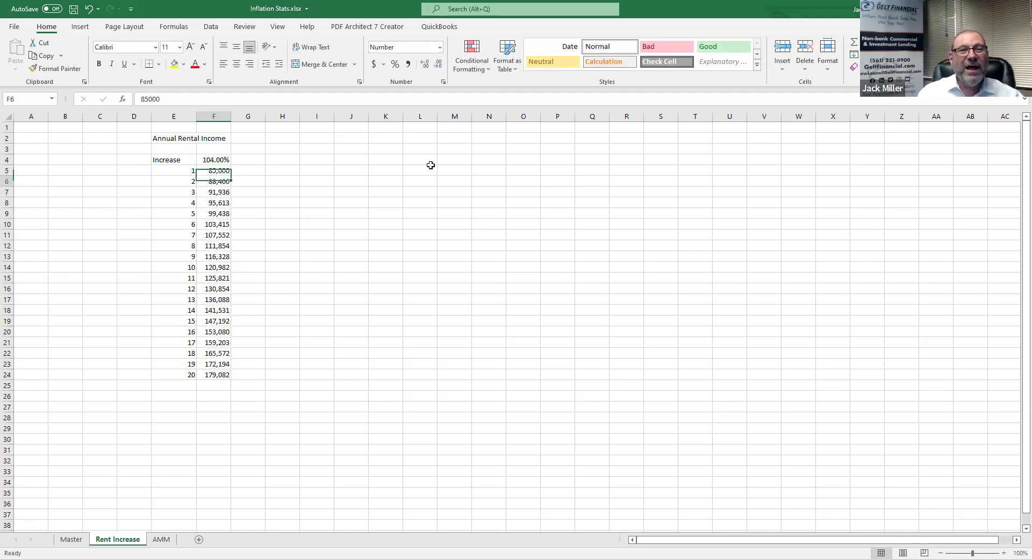
key(Down)
key(Down)
key(Down)
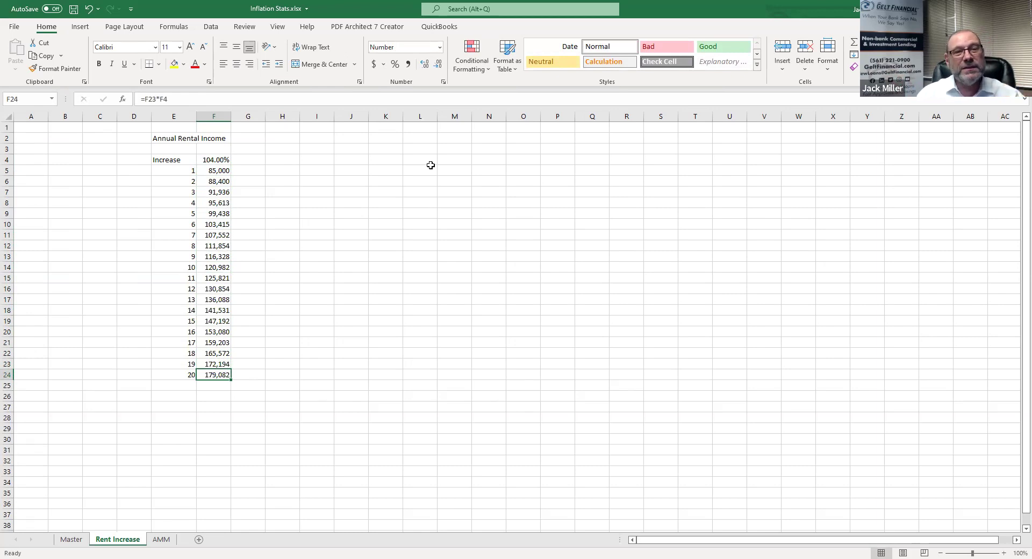
key(Up)
key(Up)
key(Up)
key(Up)
key(Up)
key(Up)
key(Up)
key(Up)
key(Up)
key(Up)
key(Up)
key(Up)
key(Up)
key(Up)
key(Up)
key(Up)
key(Up)
key(Up)
key(Up)
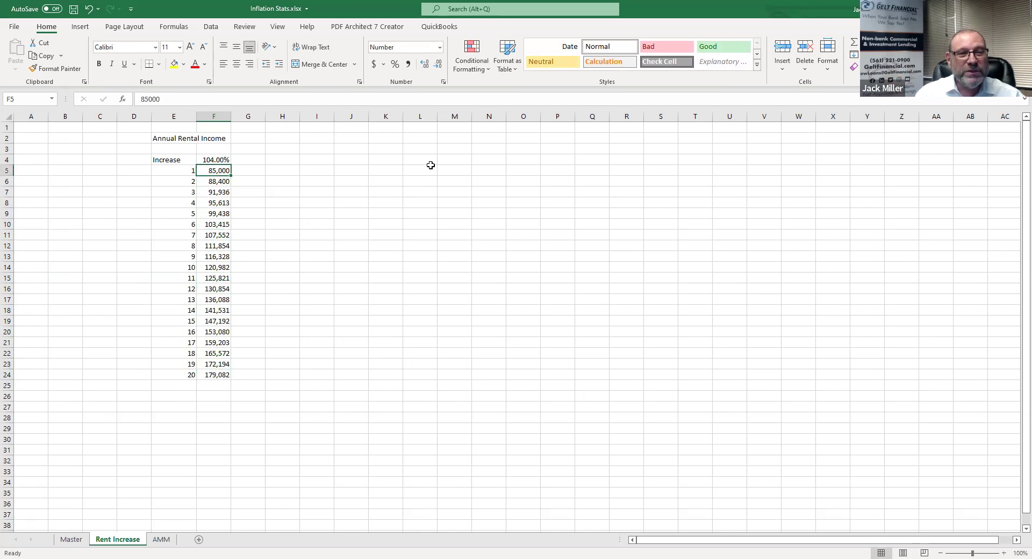
- Set the annual rent increase rate in F4 to 105%
key(Up)
key(F2)
key(Delete)
text(5)
key(Return)
- Review the rental income at the 105% rate down to year 20 in F24 and back up to the rate in F4
key(Down)
key(Down)
key(Down)
key(Down)
key(Down)
key(Down)
key(Down)
key(Down)
key(Down)
key(Down)
key(Down)
key(Down)
key(Down)
key(Down)
key(Down)
key(Down)
key(Down)
key(Down)
key(Down)
key(Down)
key(Down)
key(Down)
key(Up)
key(Up)
key(Up)
key(Up)
key(Up)
key(Up)
key(Up)
key(Up)
key(Up)
key(Up)
key(Up)
key(Up)
key(Up)
key(Up)
key(Up)
key(Up)
key(Up)
key(Up)
key(Up)
key(Up)
key(Up)
key(Up)
key(Up)
key(Down)
key(Down)
key(Down)
key(Up)
key(Up)
key(Up)
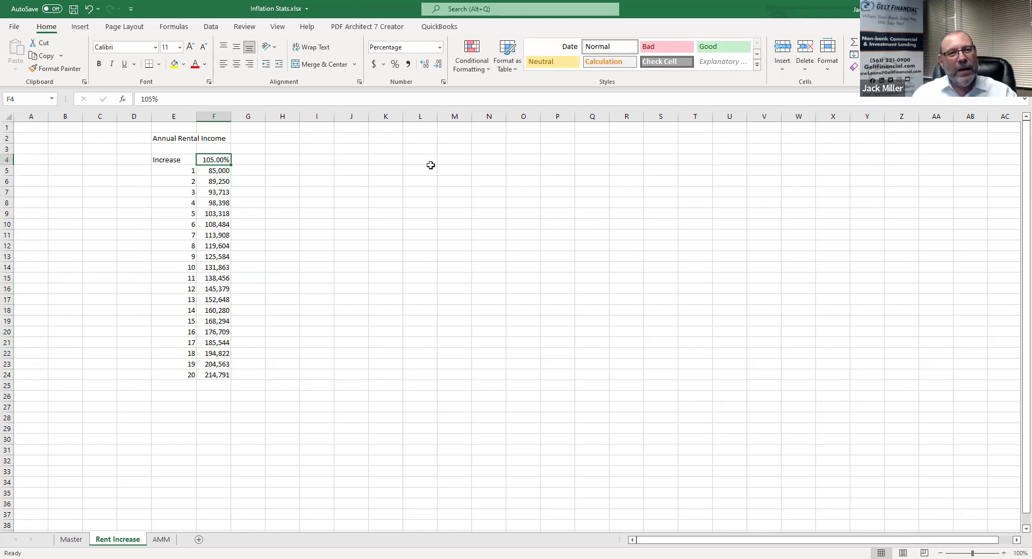
- Set the annual rent increase rate in F4 to 103%
key(F2)
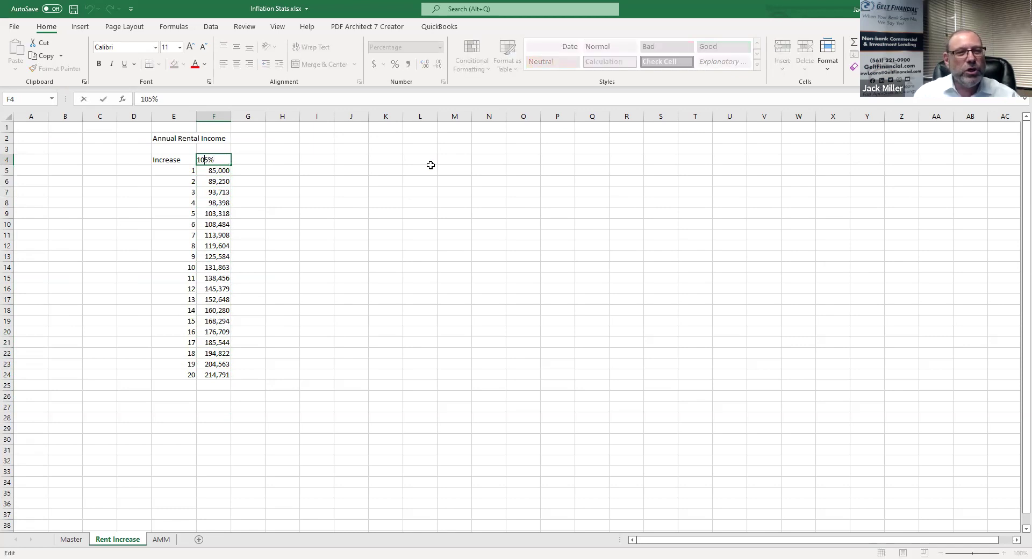
key(Delete)
text(3)
key(Return)
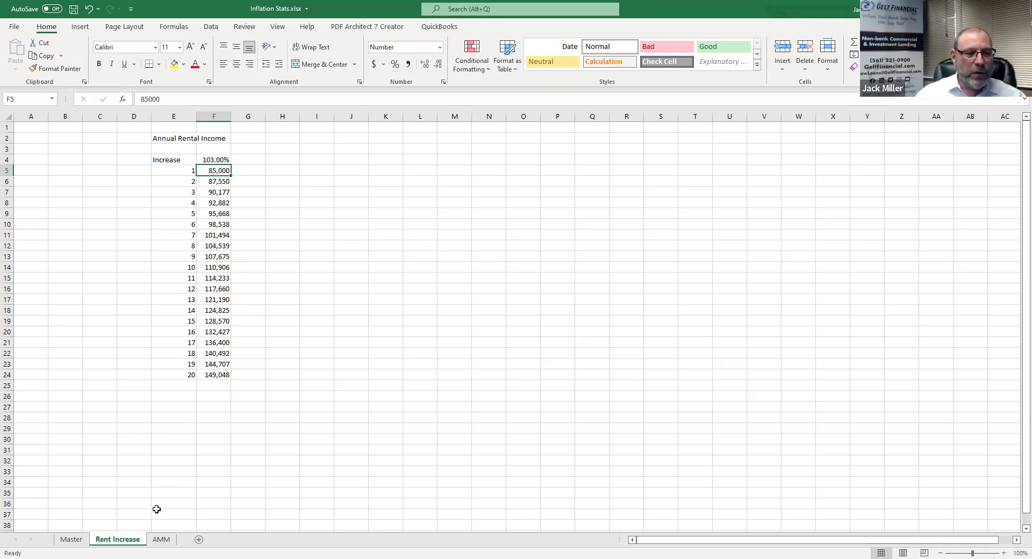
- On the Master sheet, unhide the columns between G and N to bring out the 10-year projection in column H
click(76, 544)
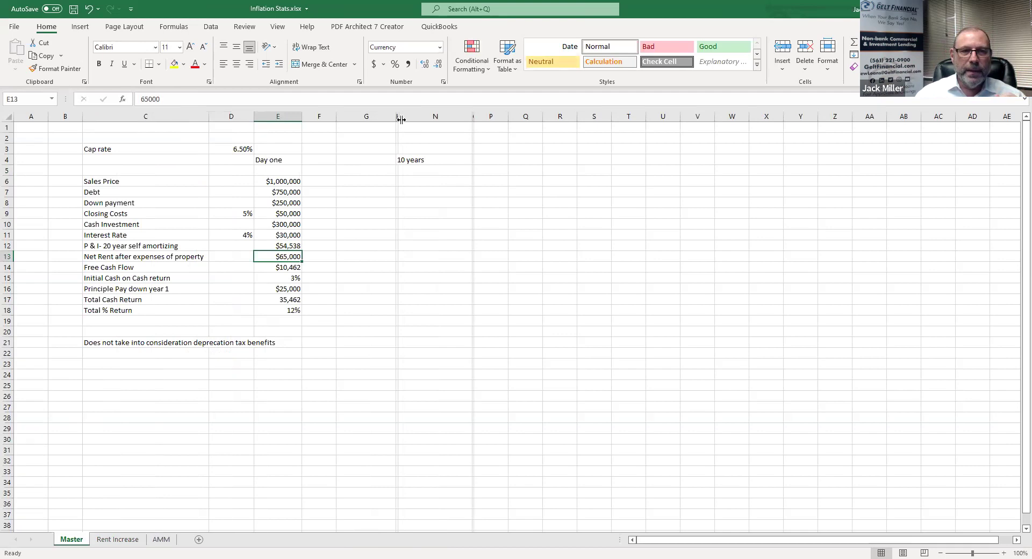
drag(401, 119, 481, 124)
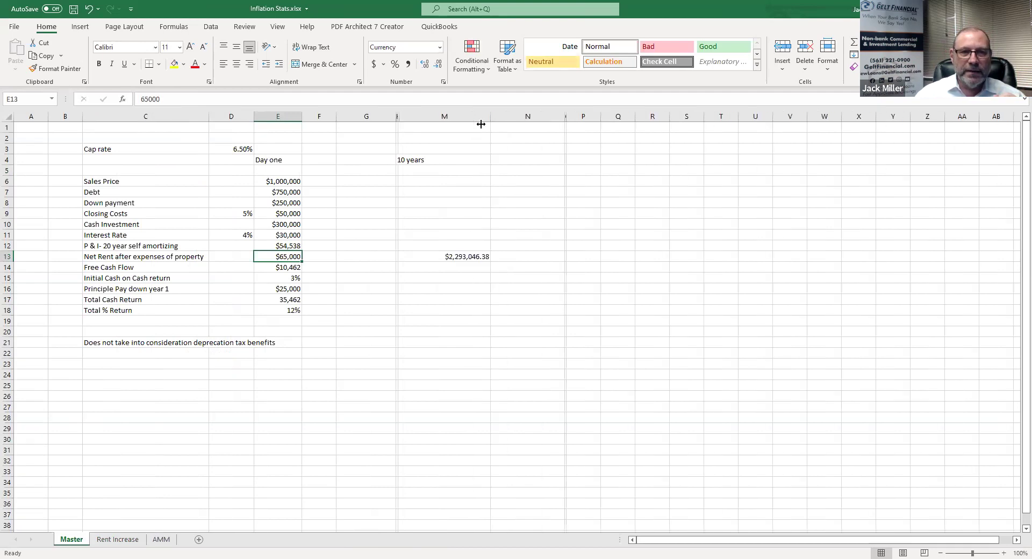
double_click(397, 115)
double_click(399, 115)
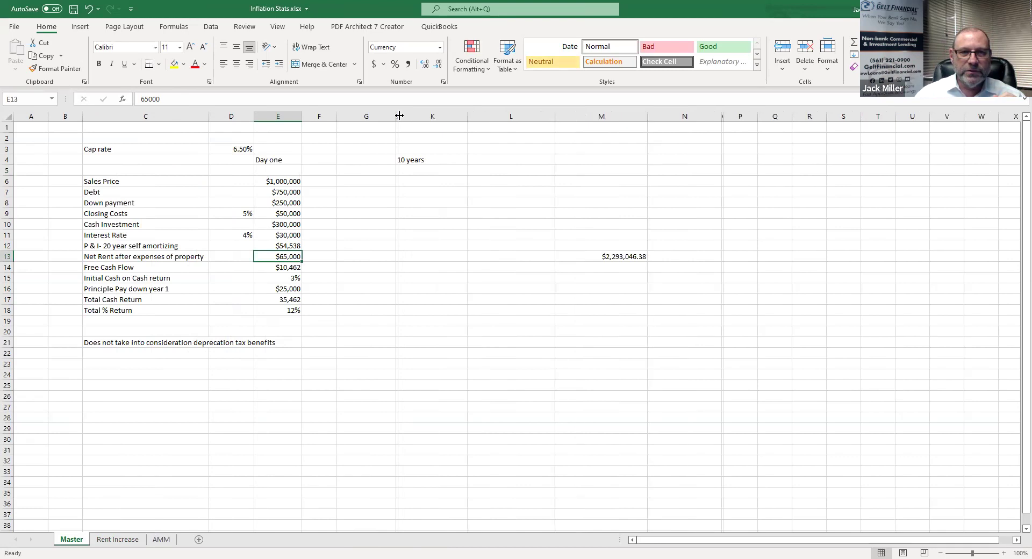
double_click(397, 119)
drag(395, 126, 429, 124)
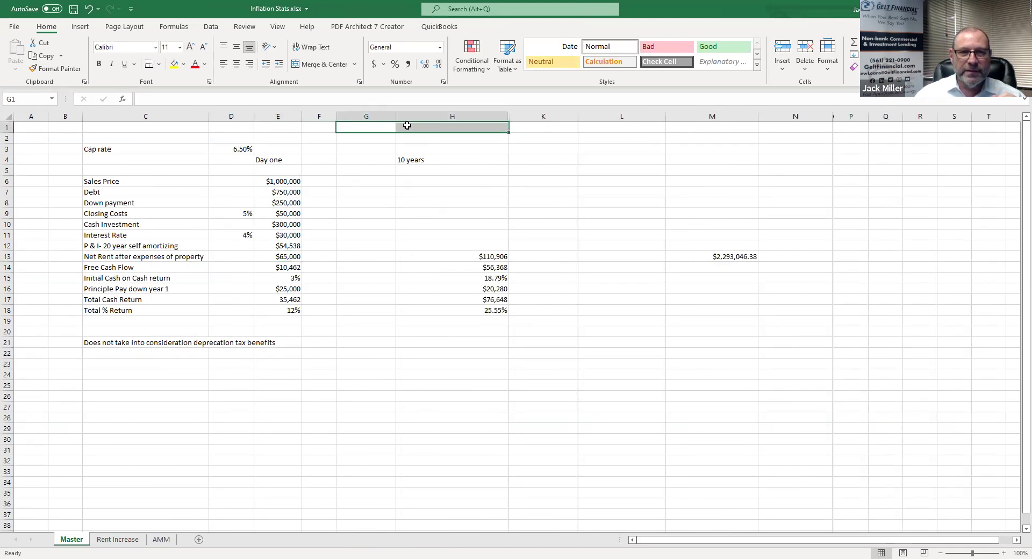
- Unhide column J with the 20 Years figures and narrow the empty column G
click(515, 150)
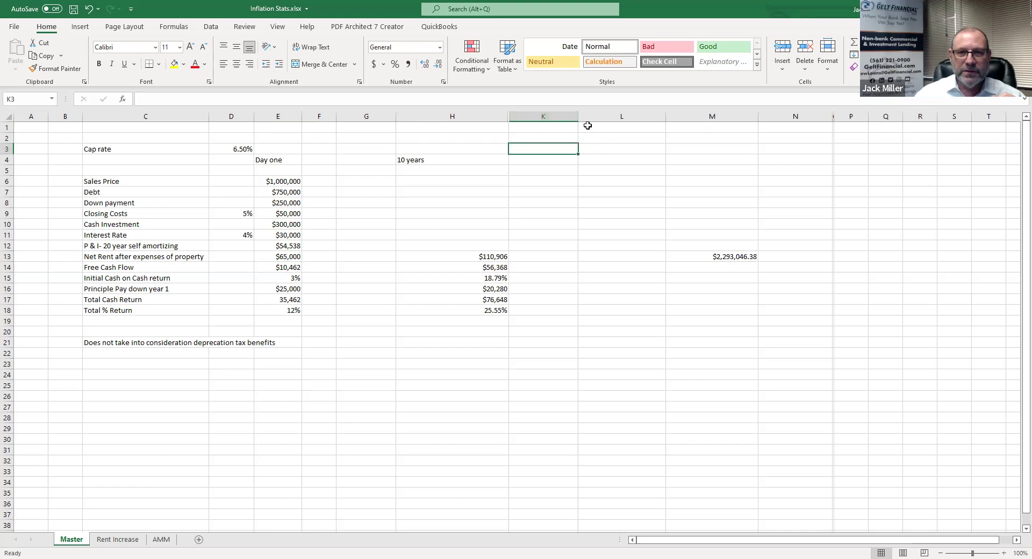
double_click(510, 116)
click(454, 245)
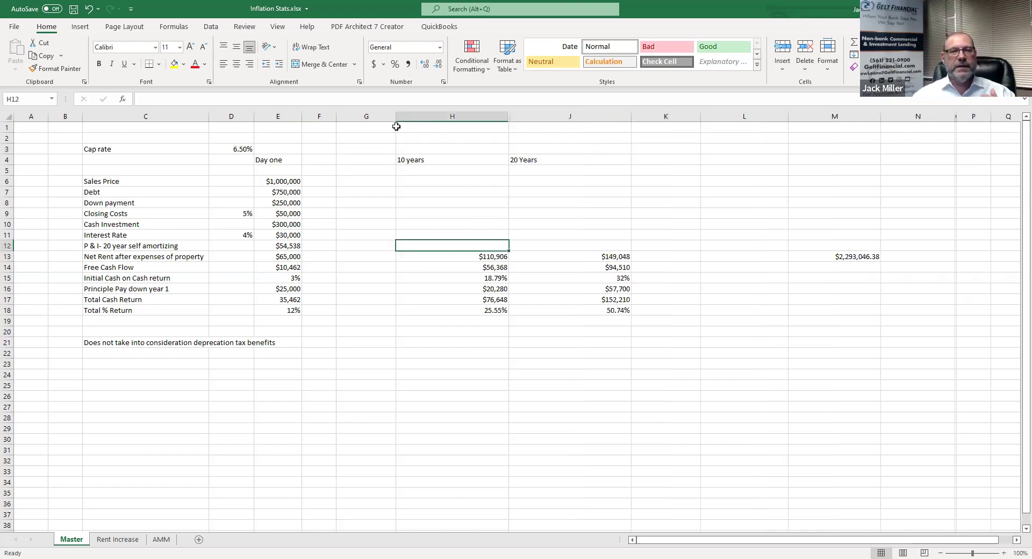
drag(396, 116, 368, 116)
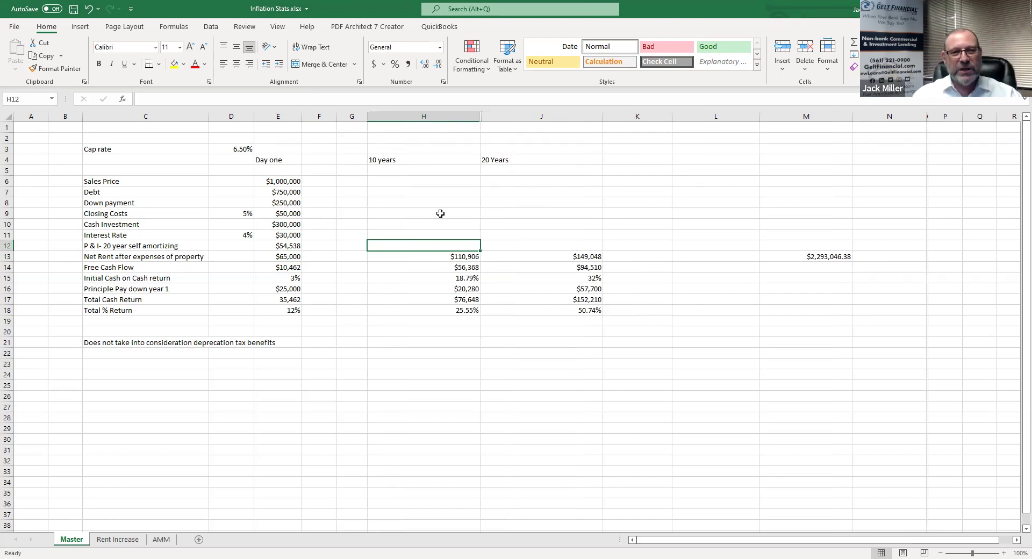
- Compare the 10-year net rent in H13 with the day-one rent in E13 and the year 10 income on the Rent Increase sheet
click(437, 256)
key(F2)
click(459, 287)
click(280, 258)
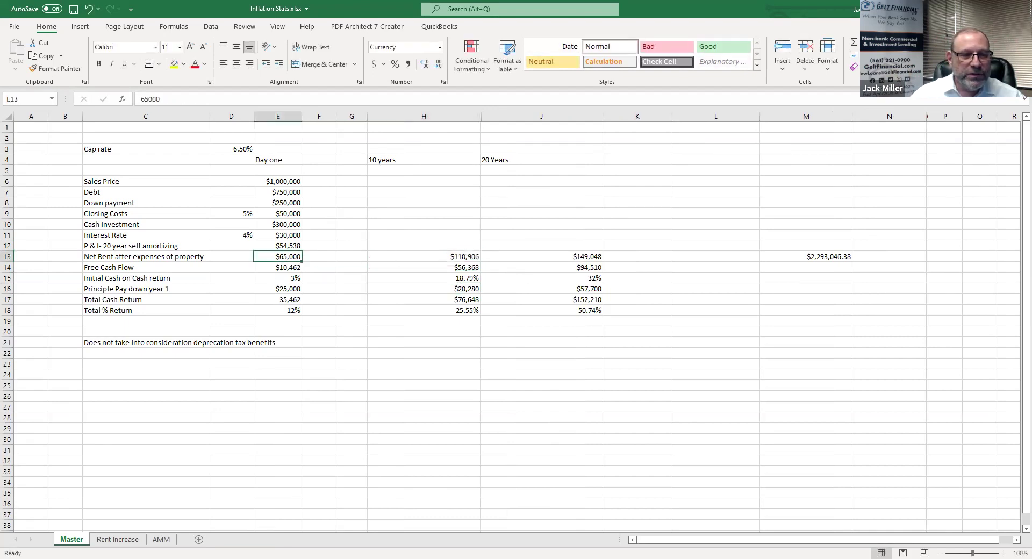
click(118, 540)
click(214, 267)
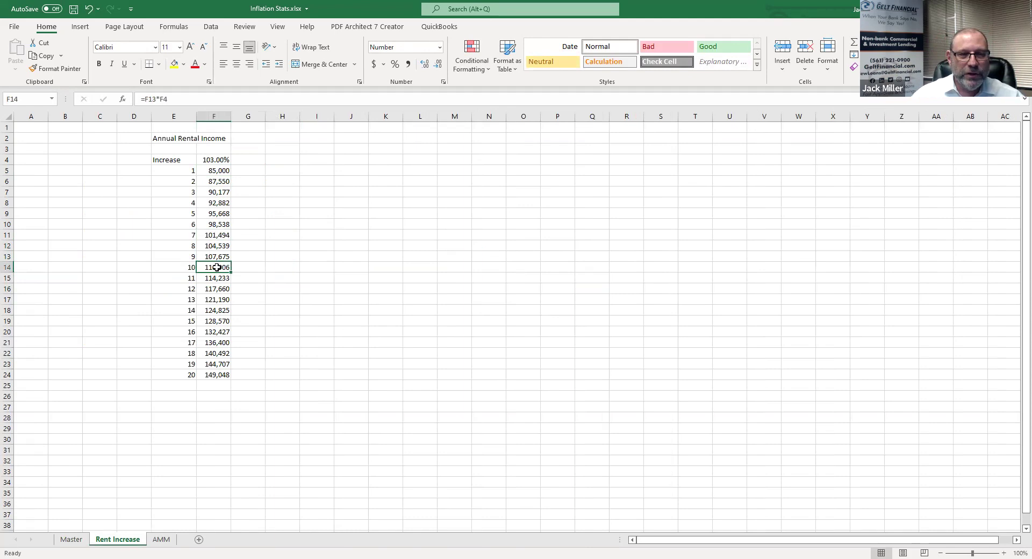
- On the Master sheet, examine the 10-year free cash flow formula in H14 and the P & I payment in E12 that it subtracts
click(78, 544)
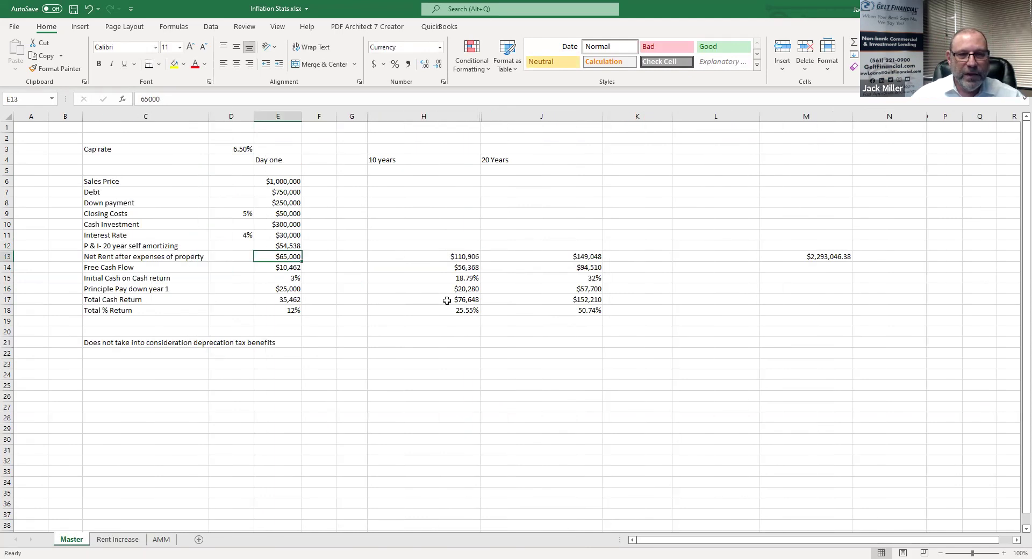
click(465, 258)
click(473, 270)
key(F2)
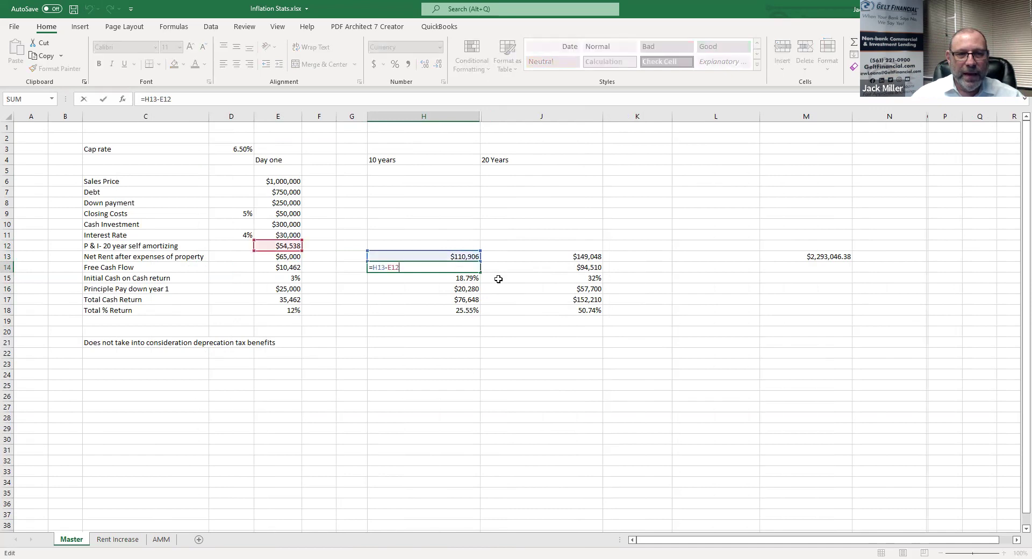
click(334, 247)
click(290, 248)
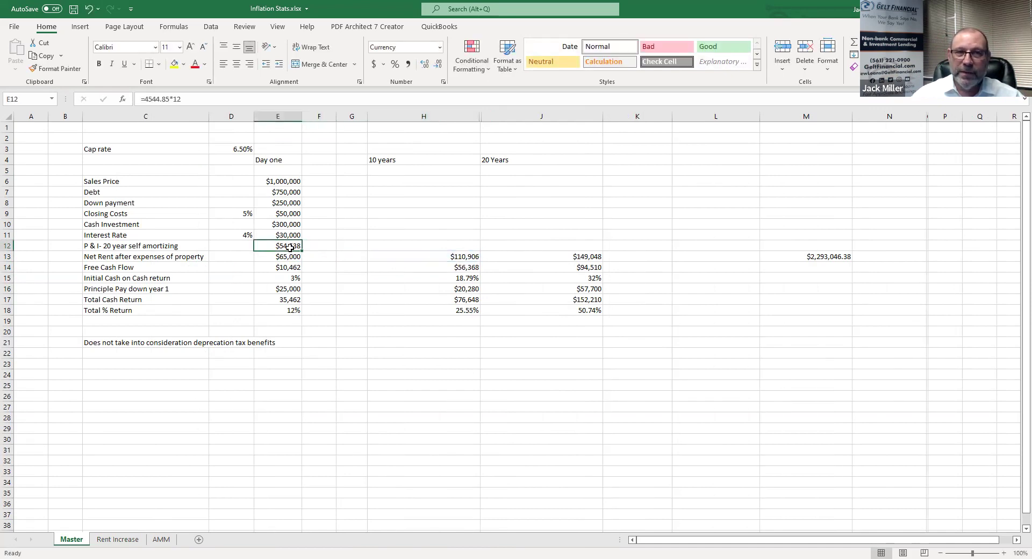
click(469, 271)
key(F2)
key(Escape)
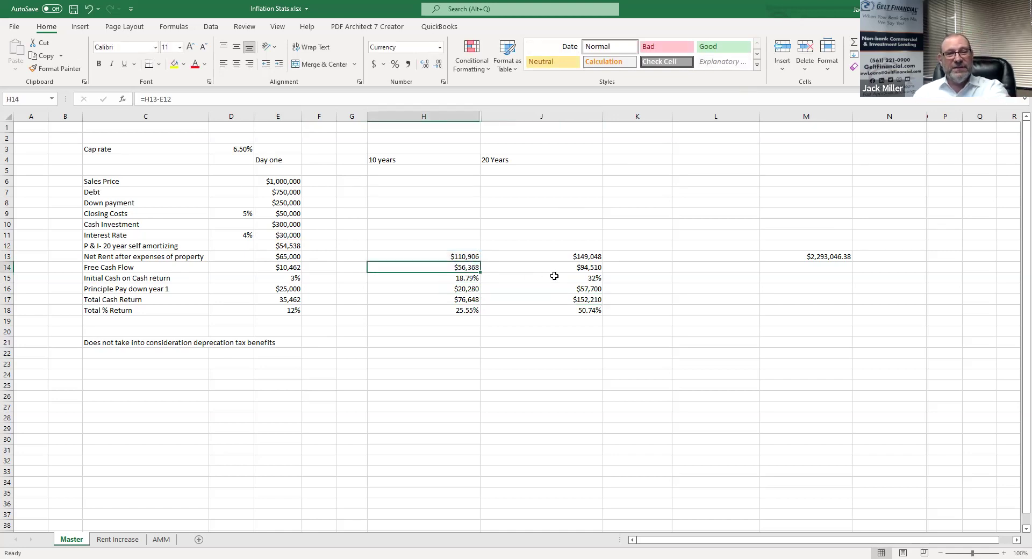
- Examine the 10-year cash on cash return in H15 and compare the principal pay down in H16 with the day-one figure in E16
key(Down)
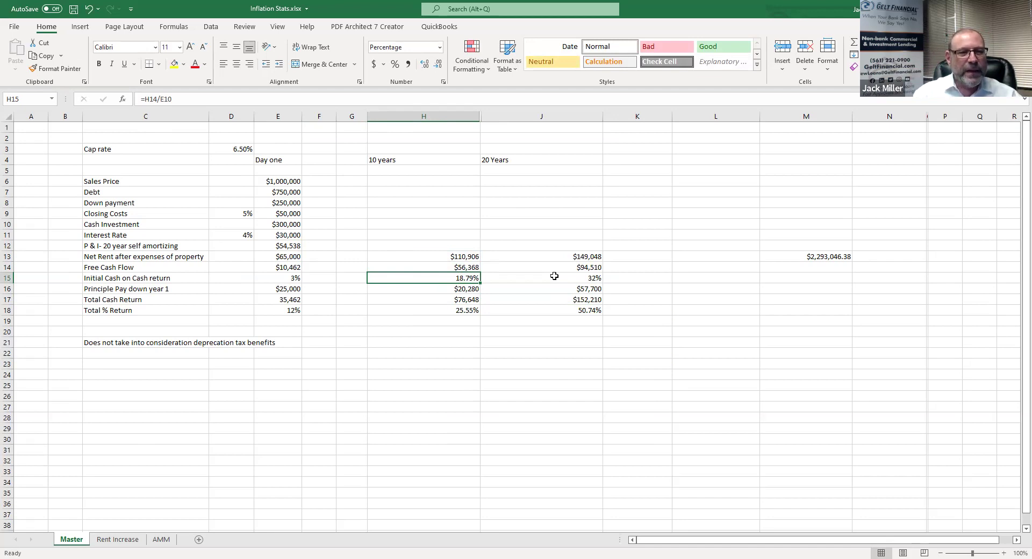
key(Down)
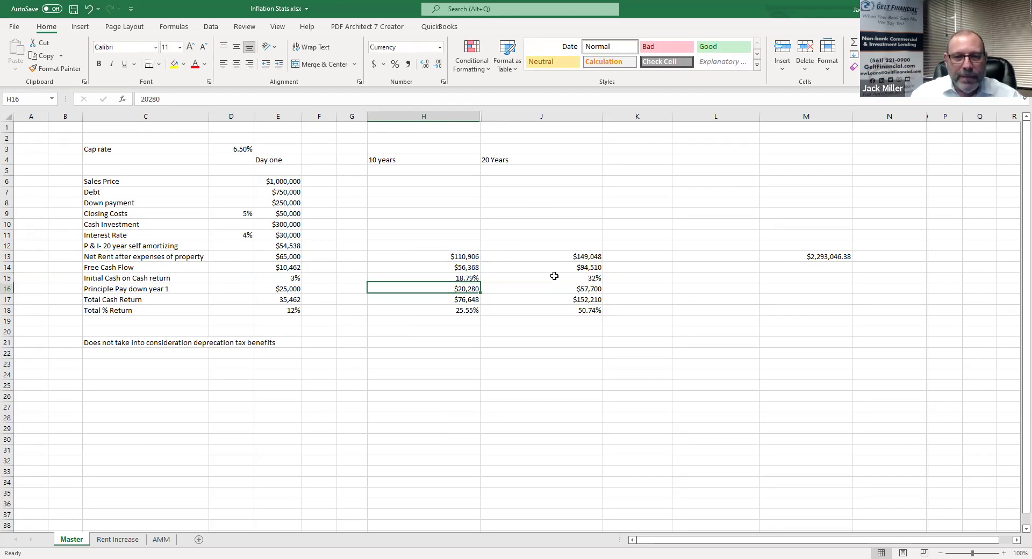
key(F2)
key(Return)
key(Up)
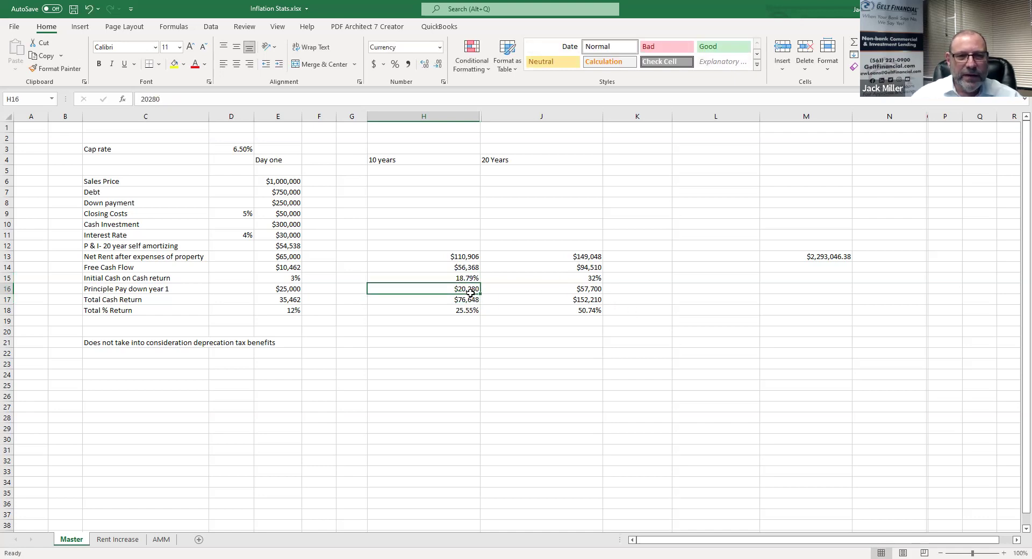
click(296, 288)
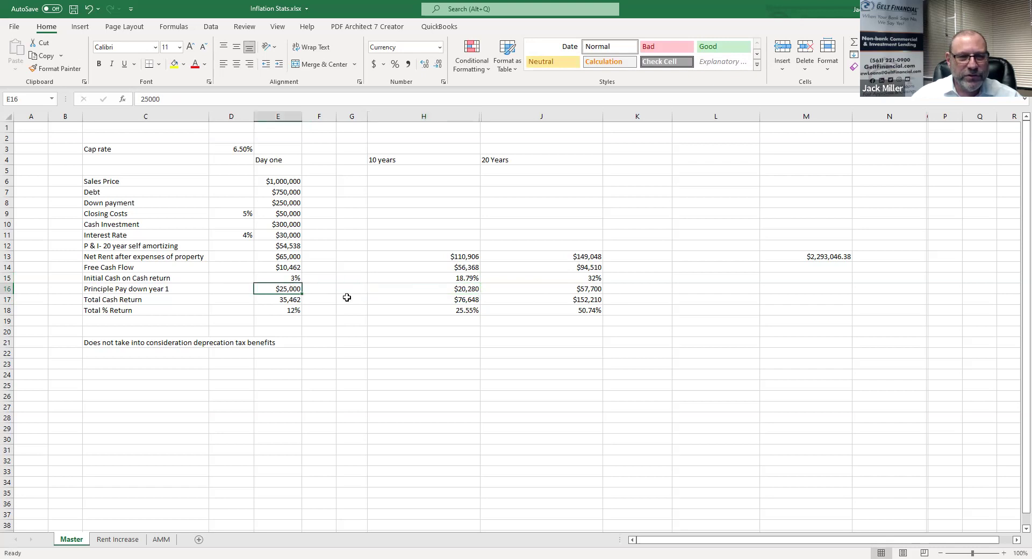
- On the AMM sheet, select the principal amounts for payments 120 to 132 (F132:F144) to total them
click(161, 539)
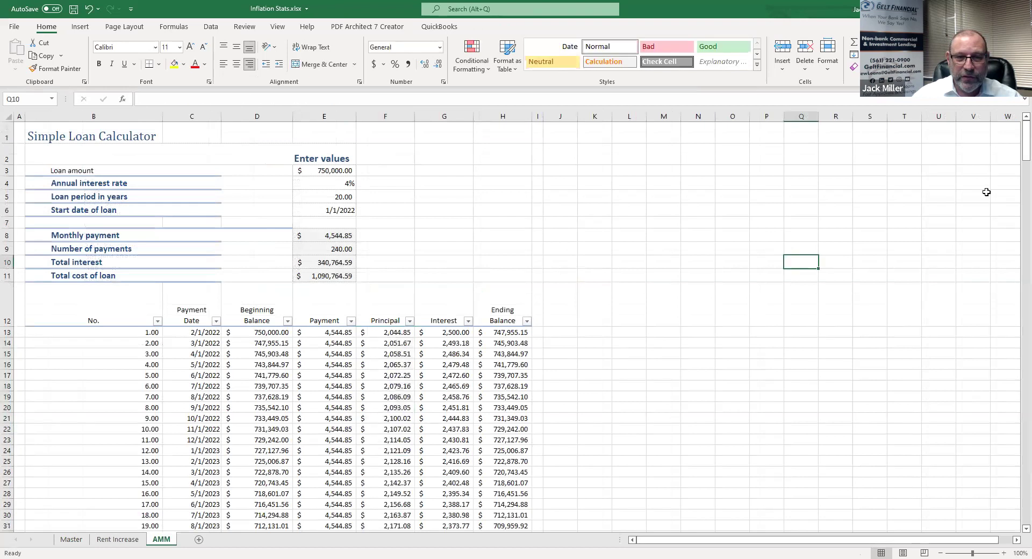
scroll(998, 237, down, 20)
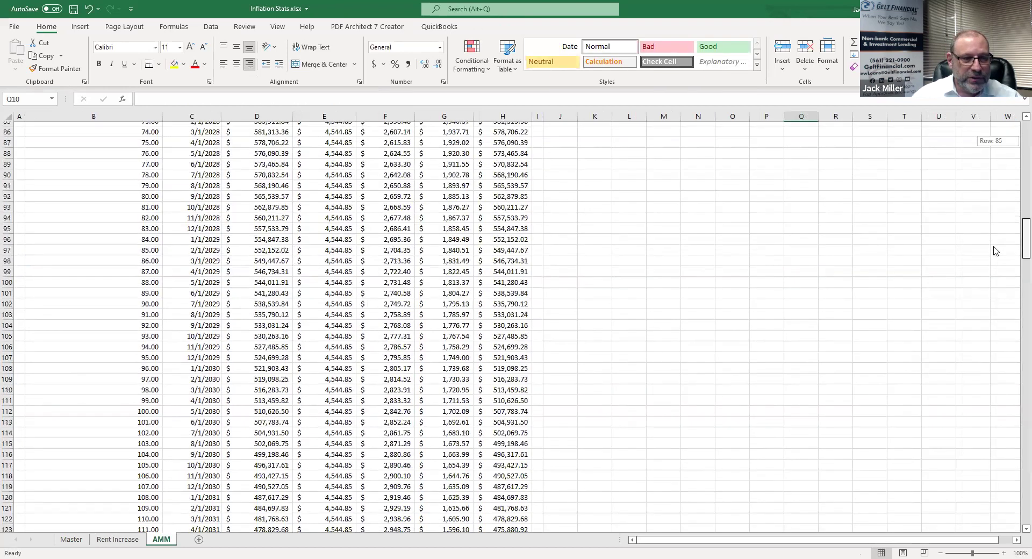
scroll(993, 267, down, 5)
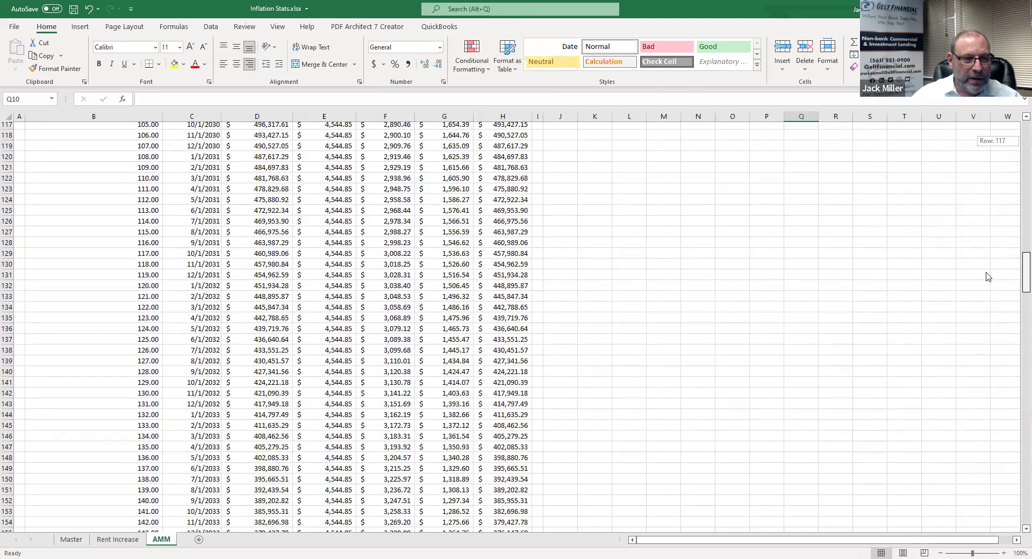
drag(401, 284, 376, 410)
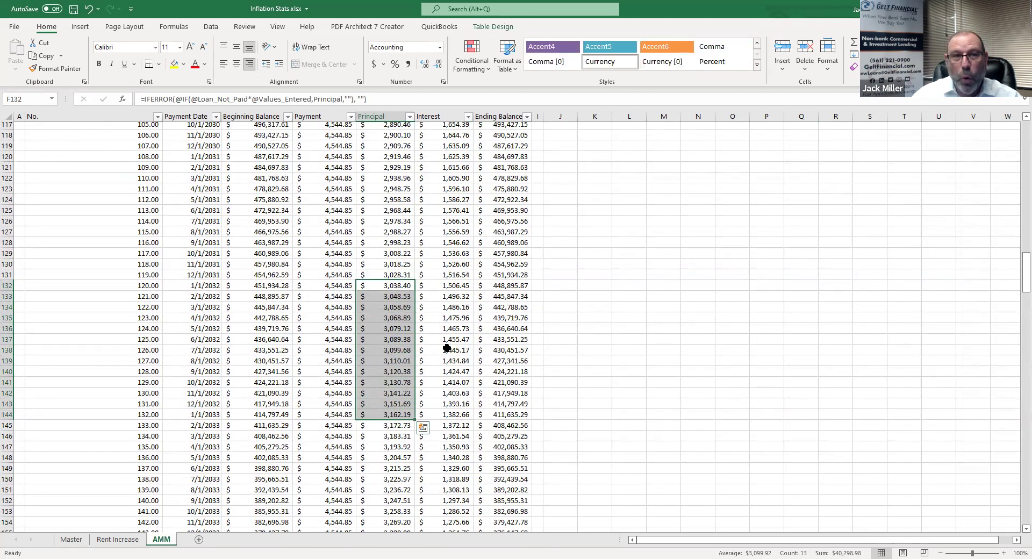
- On the Master sheet, set the 10-year principal pay down in H16 to 40000
click(81, 544)
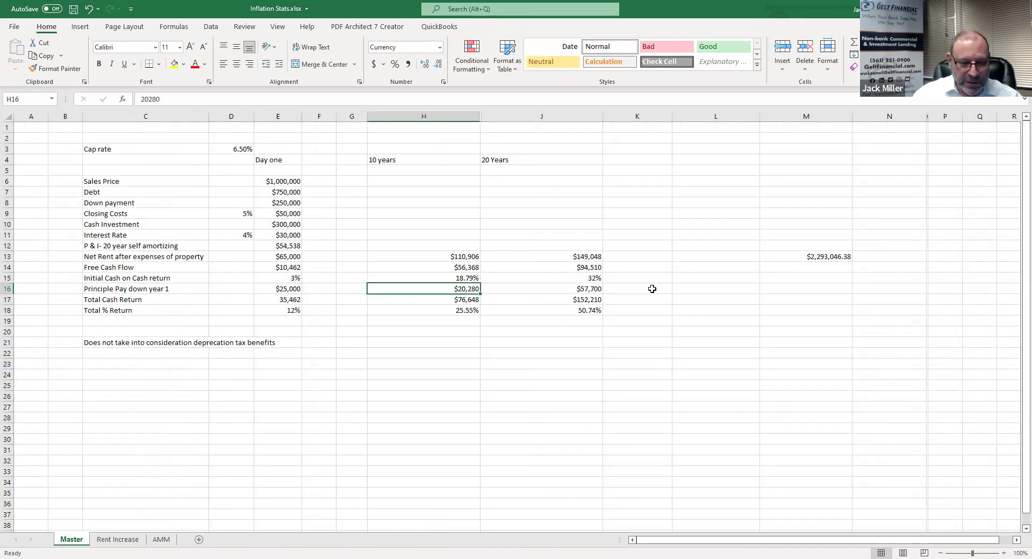
text(40000)
key(Return)
key(Up)
key(F2)
key(Return)
- Review the 10-year figures from free cash flow in H14 down to the principal pay down in H16
key(Up)
key(Up)
key(Up)
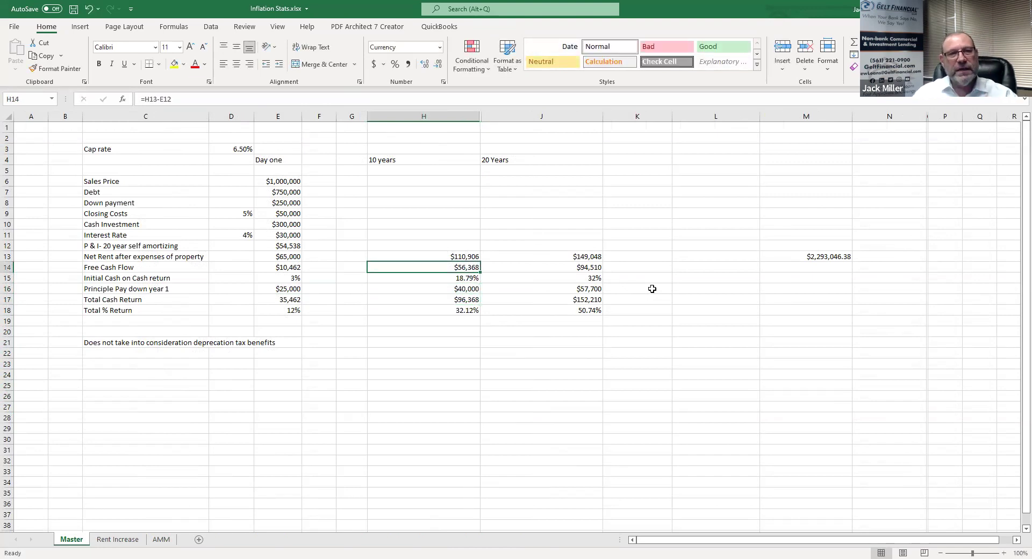
key(Down)
key(Down)
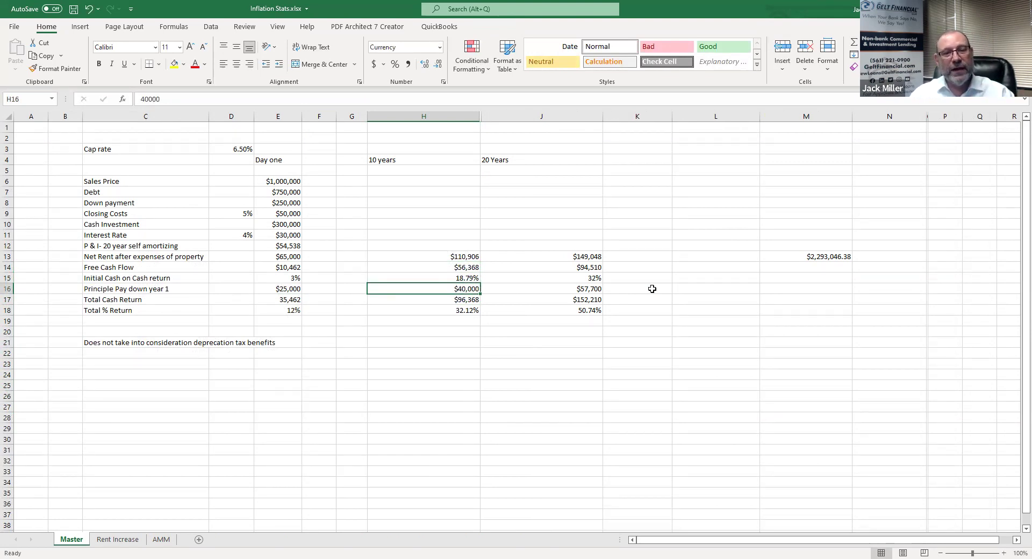
- On the AMM sheet, check the loan's ending balance at payments 134 and 120
click(161, 540)
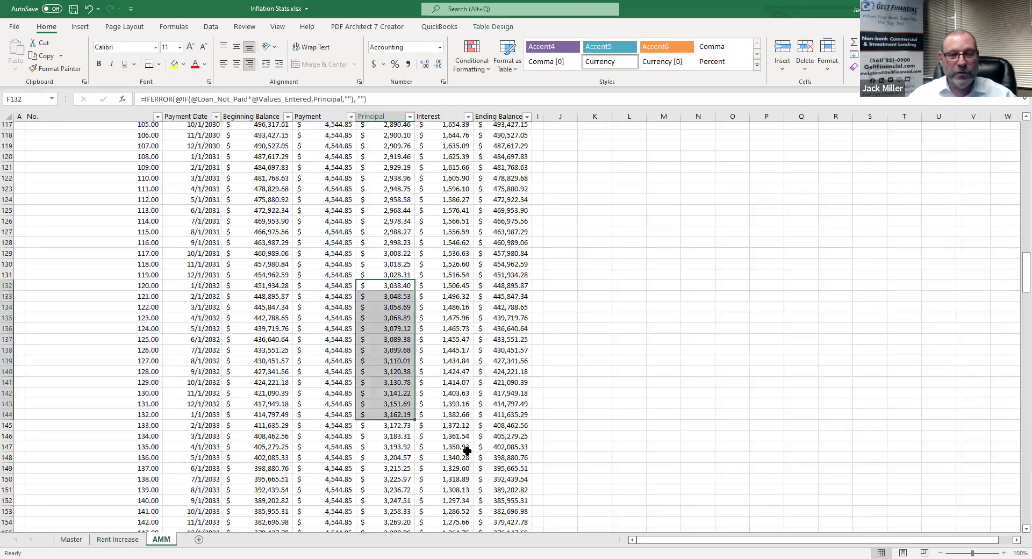
click(487, 436)
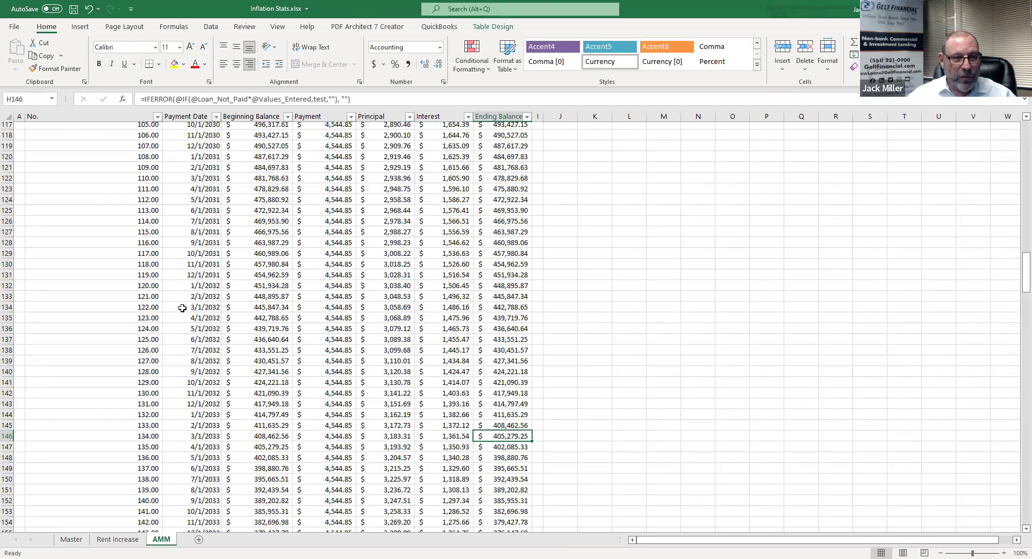
click(503, 285)
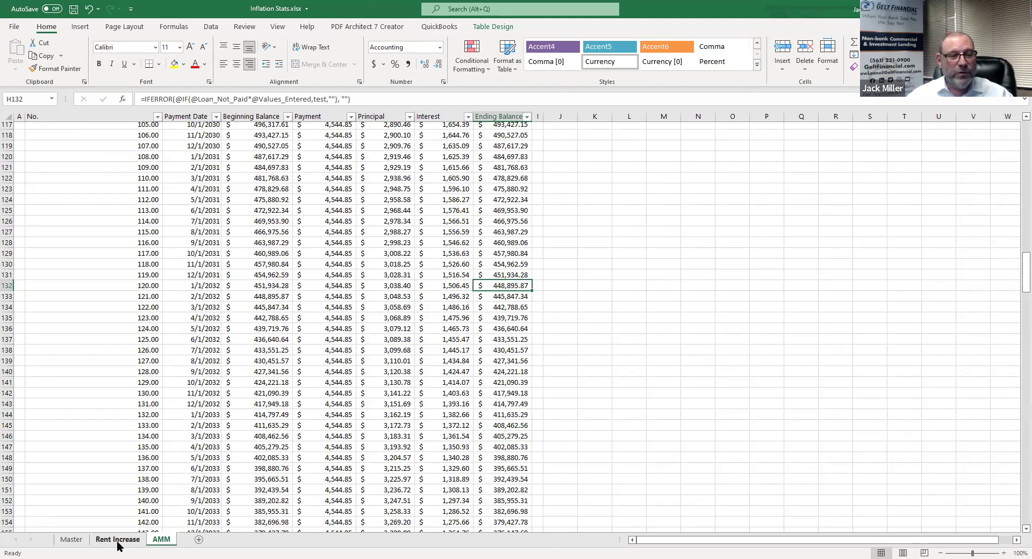
- On the Master sheet, examine the 10-year total cash return formula in H17, the figures feeding it and the total % return in H18
click(78, 542)
click(473, 299)
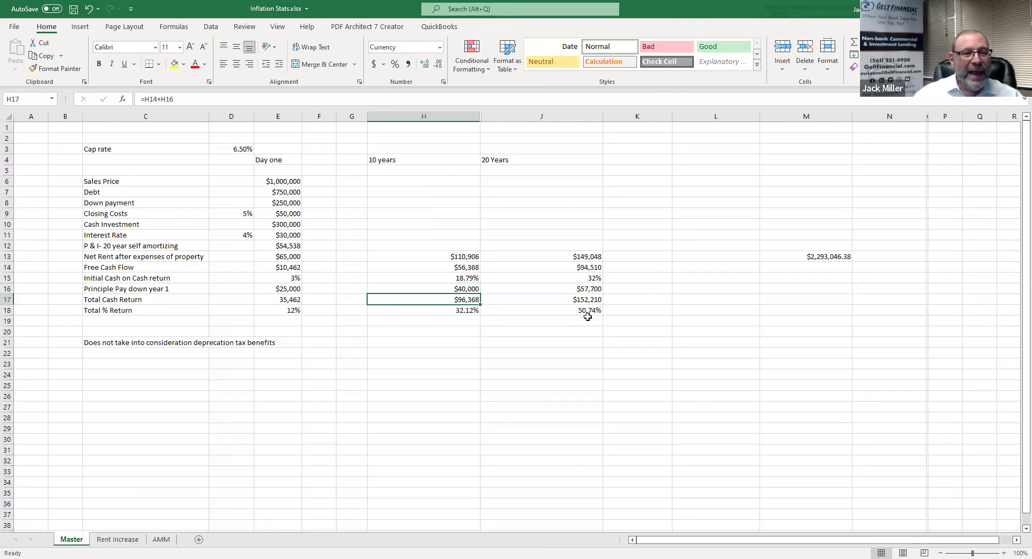
key(F2)
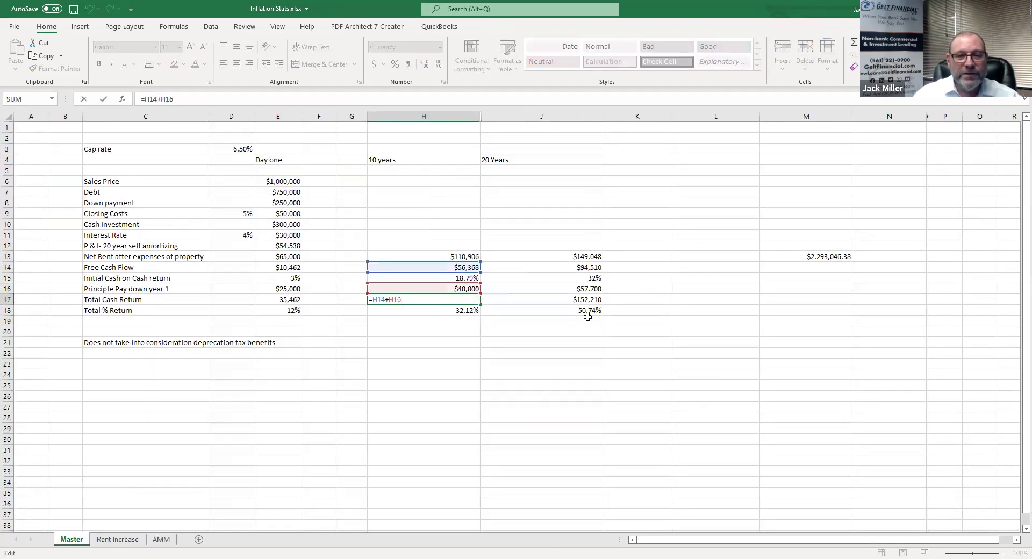
key(Return)
key(Up)
key(Up)
key(Up)
key(Up)
key(Down)
key(Down)
key(Down)
key(F2)
key(Return)
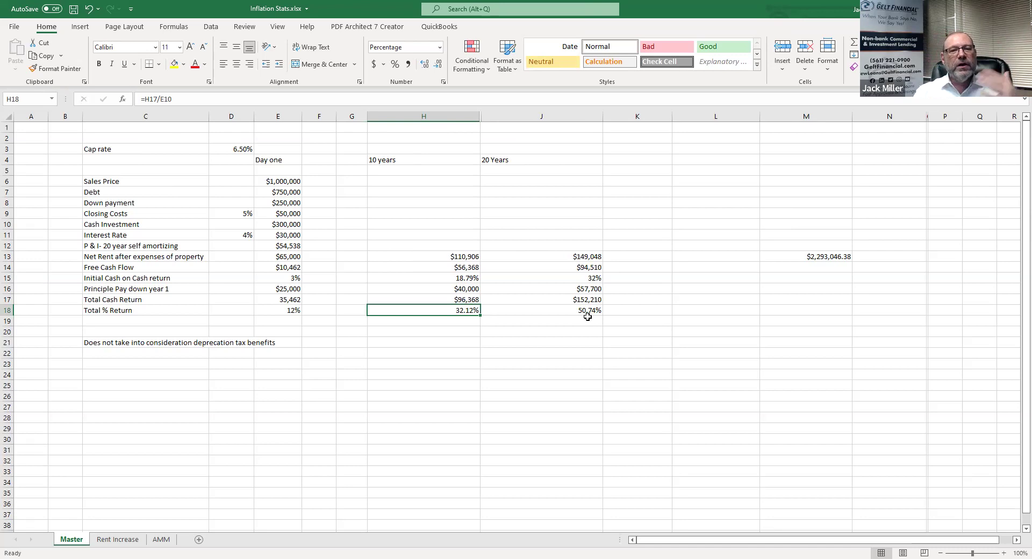
- Go back up the 10-year column to H10 and across row 13 past the 20-year net rent in J13
key(Up)
key(Up)
key(Up)
key(Up)
key(Up)
key(Up)
key(Up)
key(Up)
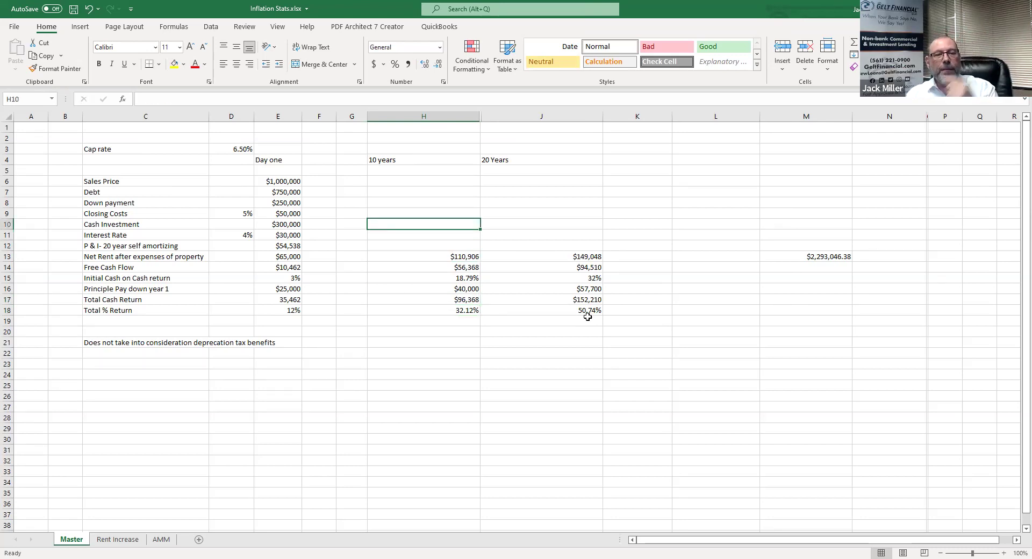
key(Down)
key(Down)
key(Down)
key(Right)
key(Right)
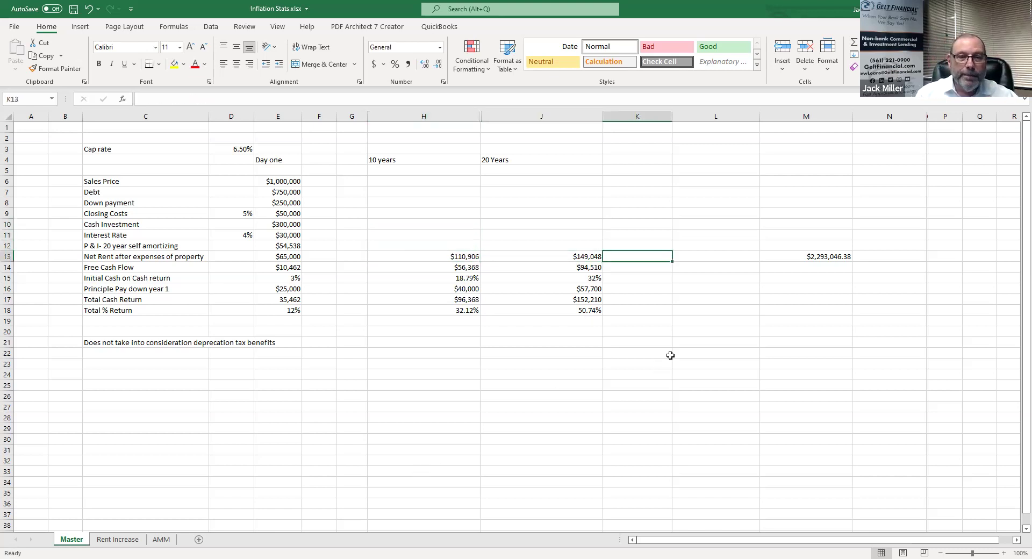
- Compare the day-one net rent in E13 with the 20-year net rent in J13, and inspect the free cash flow formula in J14
click(299, 256)
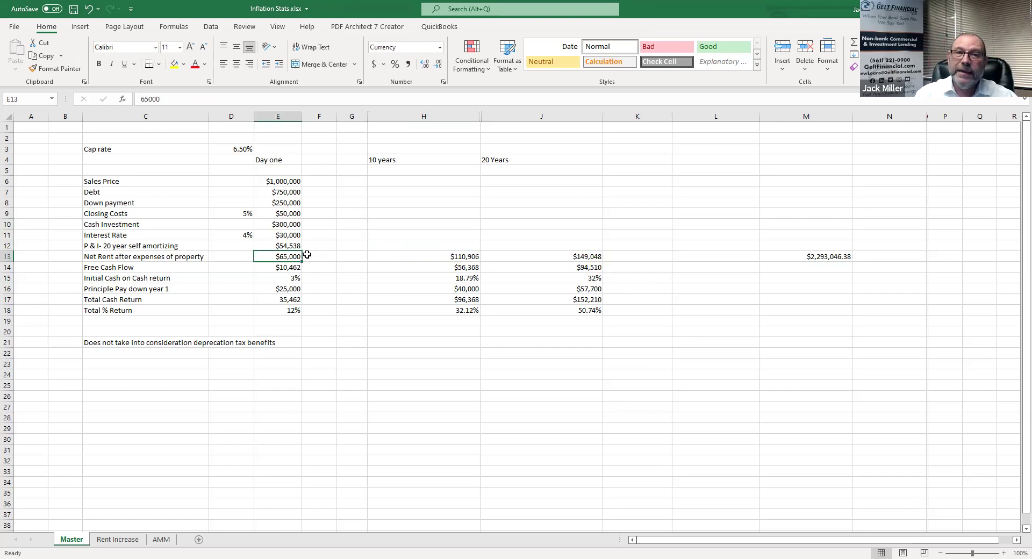
click(597, 256)
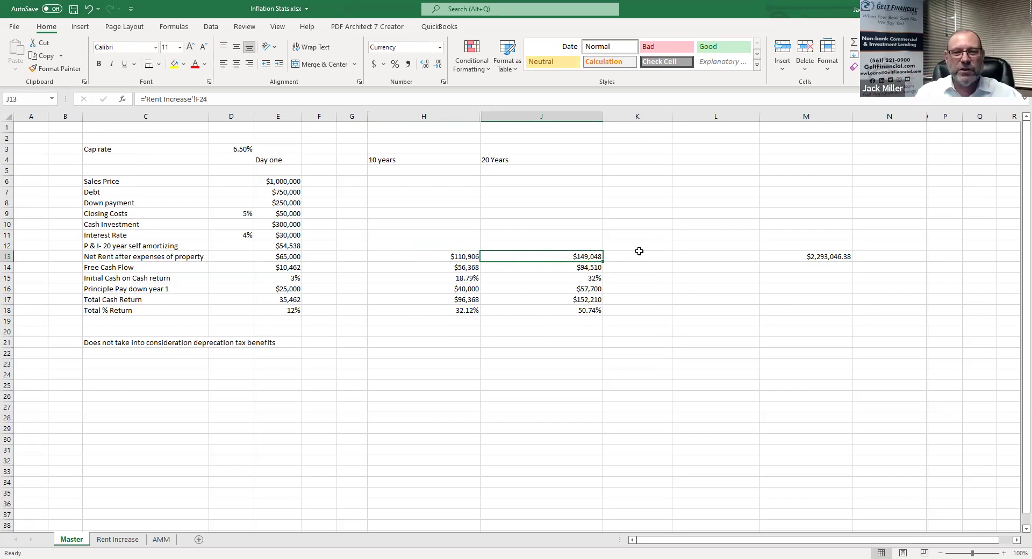
key(Down)
key(F2)
key(Return)
key(Up)
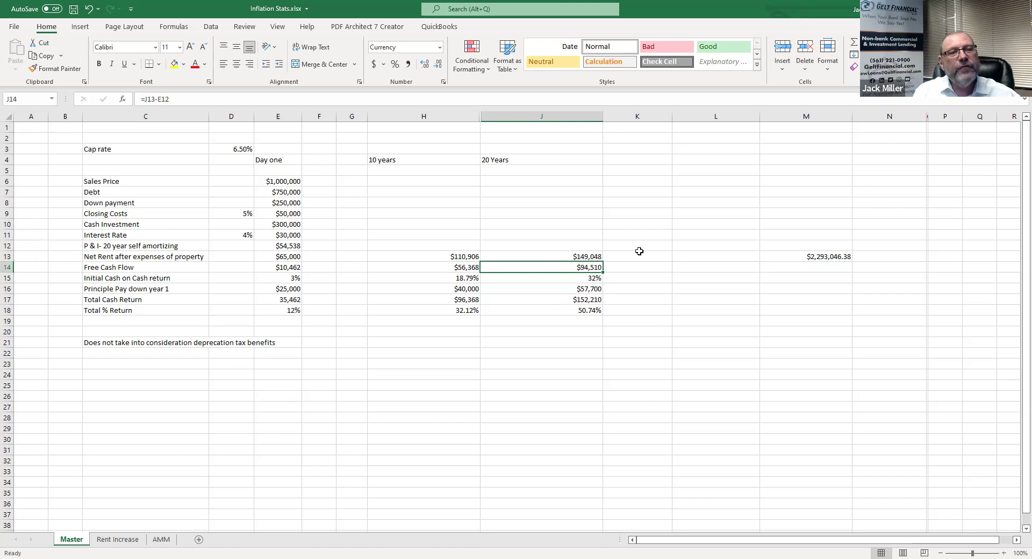
- Review the rest of the 20-year column, from cash on cash return in J15 to total % return in J18
key(Down)
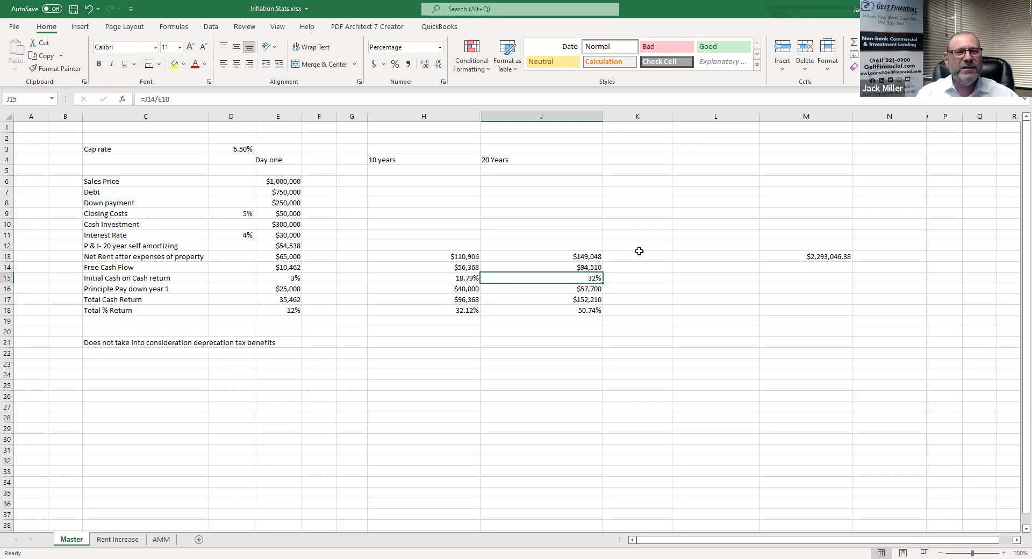
key(Down)
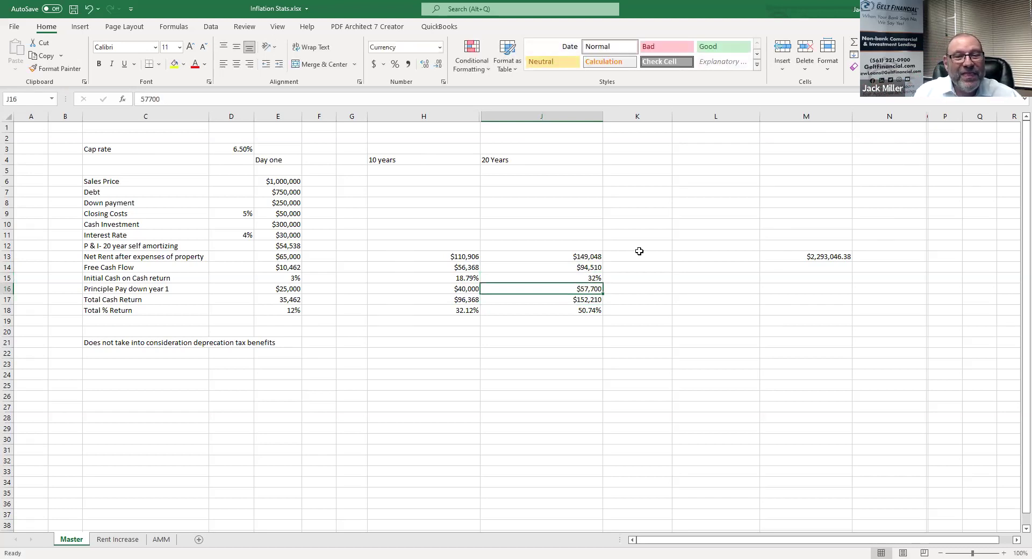
key(Down)
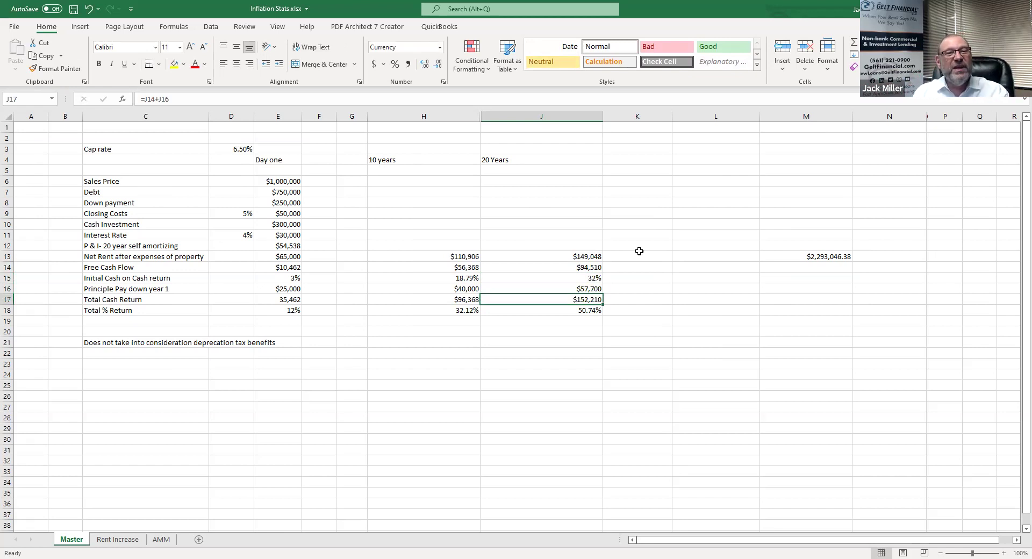
key(Down)
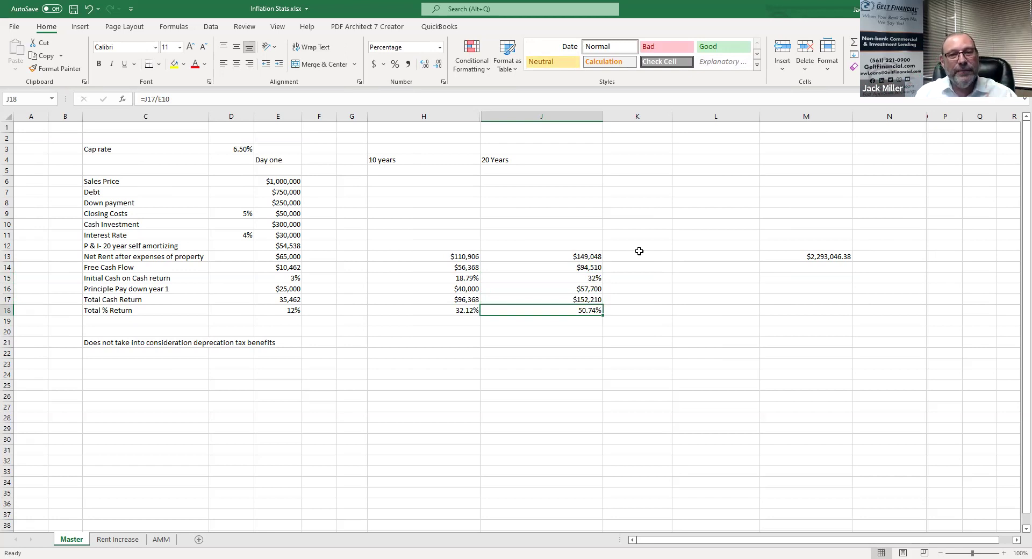
key(Right)
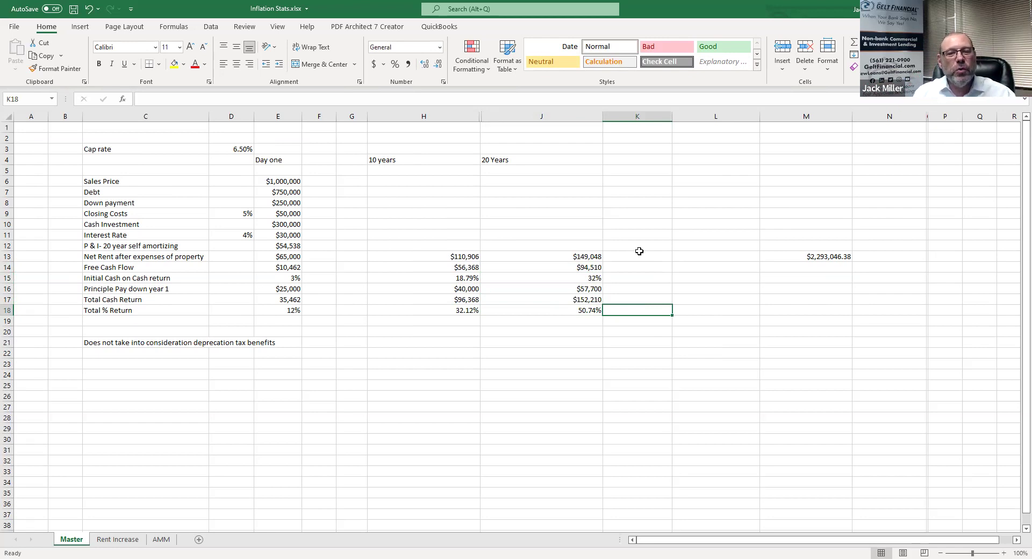
- Go back up to row 13 and revisit the 20-year net rent in J13, ending on the empty cell K13
key(Up)
key(Up)
key(Up)
key(Up)
key(Up)
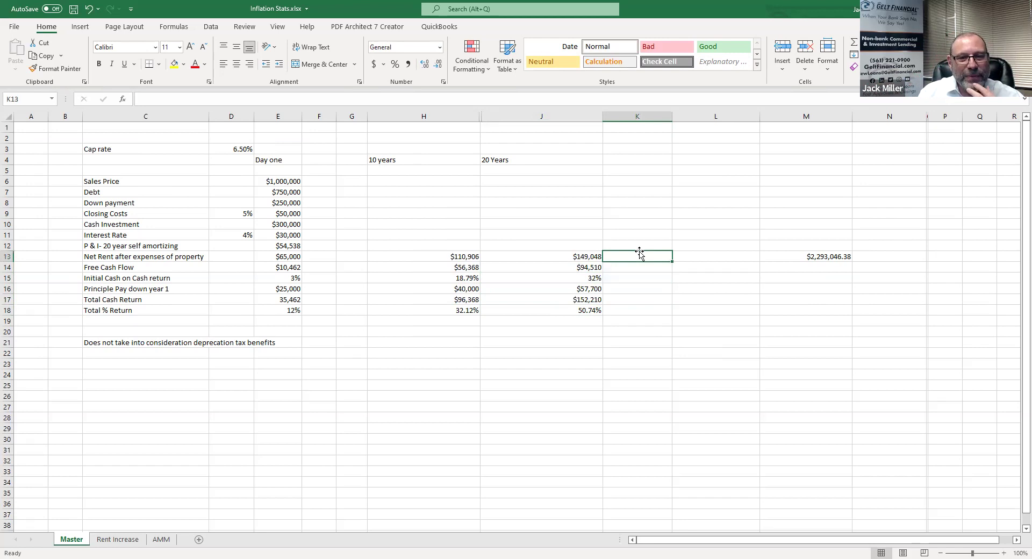
key(Left)
key(Right)
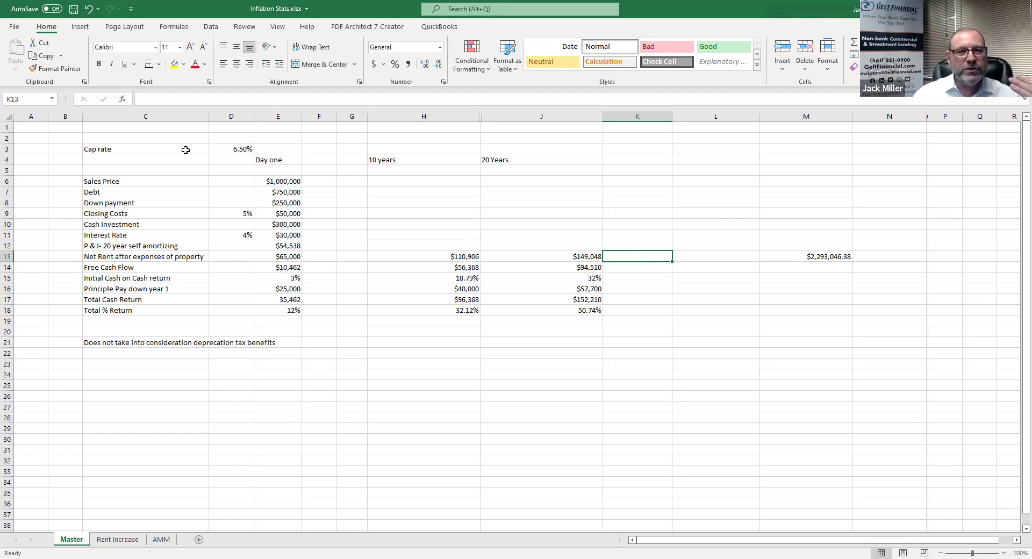
- Look over the Rent Increase sheet and the loan calculator at the start of the AMM sheet, and return to the Master sheet
click(123, 539)
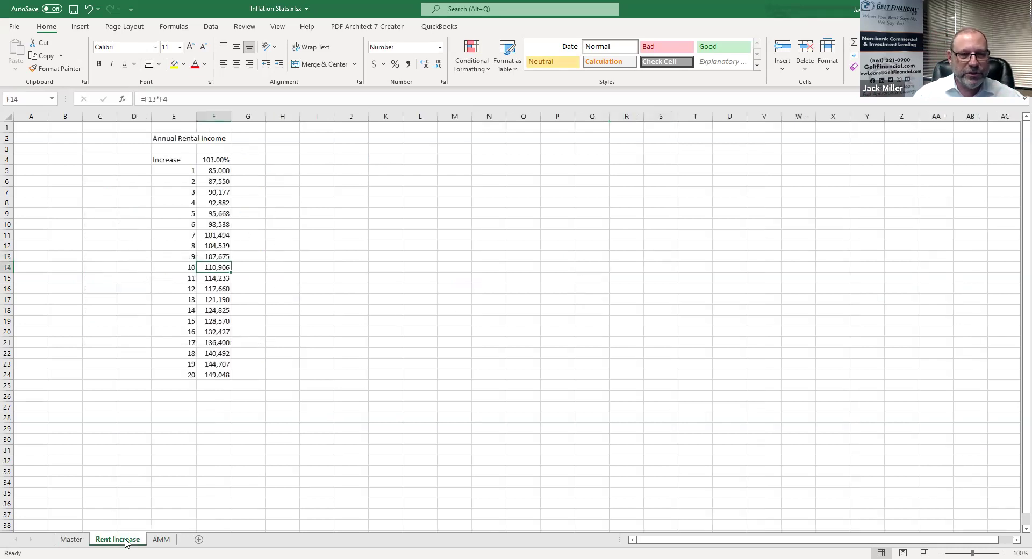
click(163, 539)
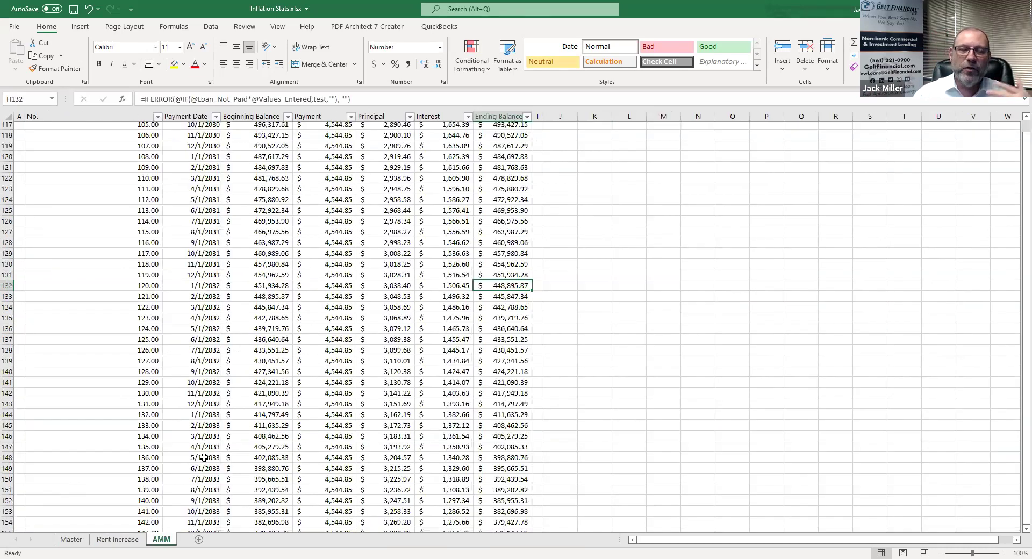
scroll(1017, 124, up, 13)
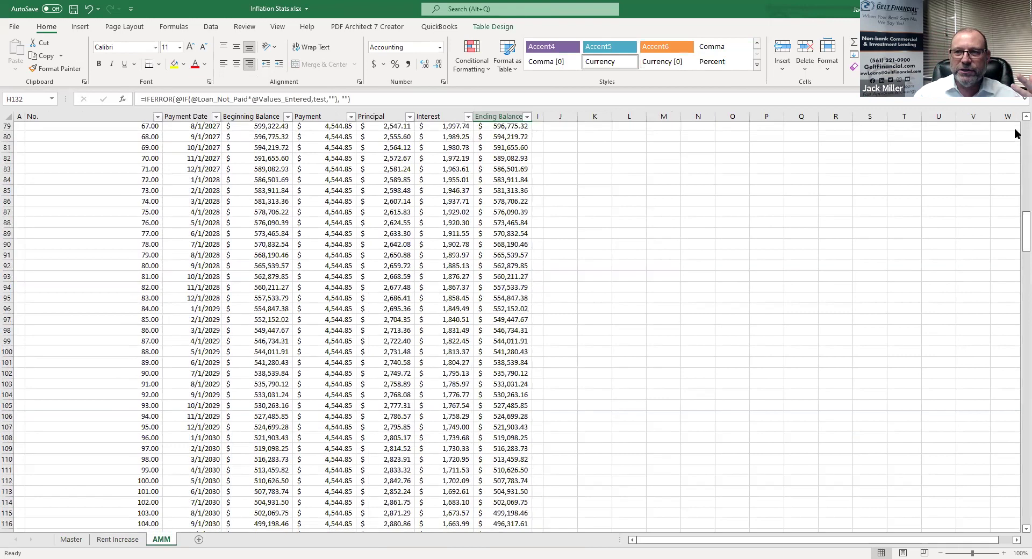
scroll(1016, 124, up, 20)
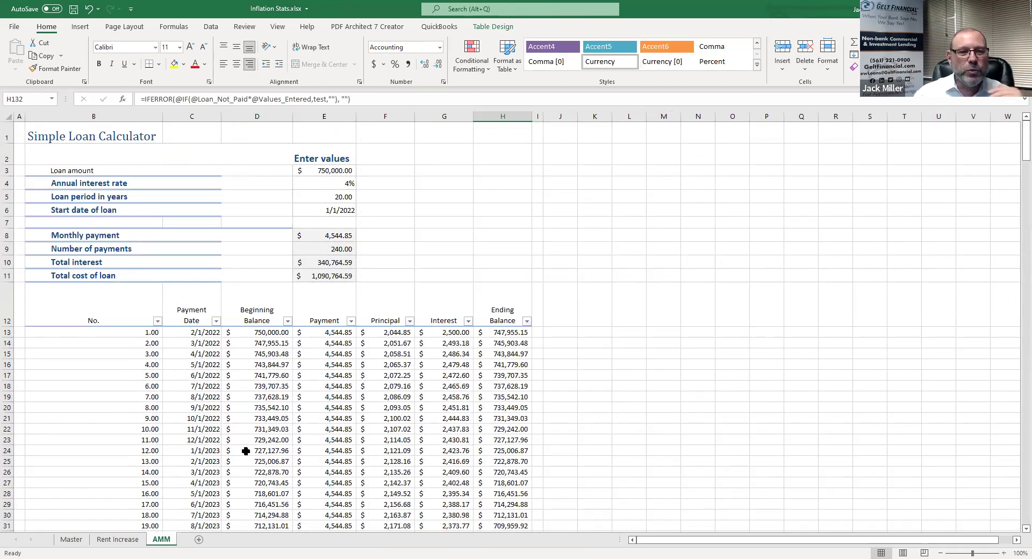
click(80, 542)
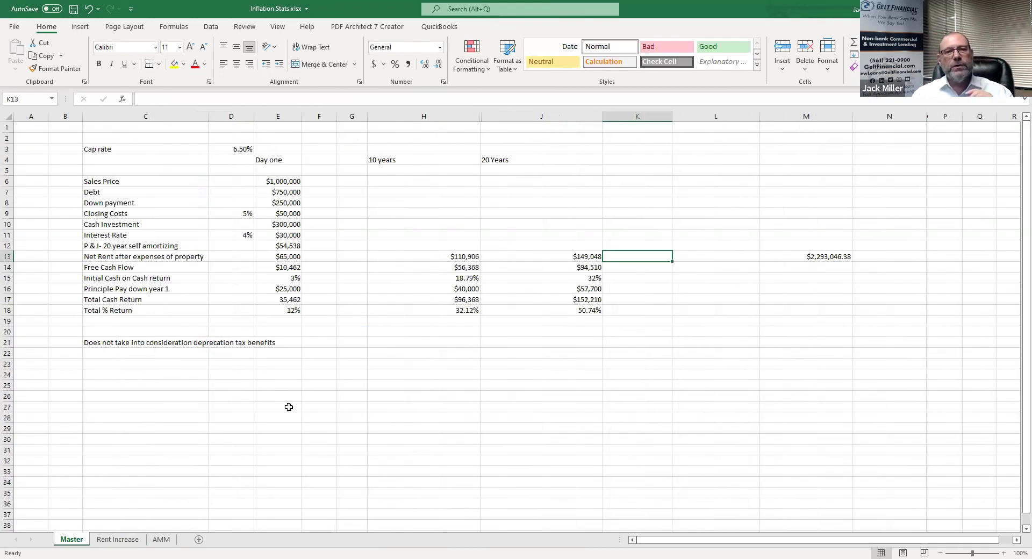